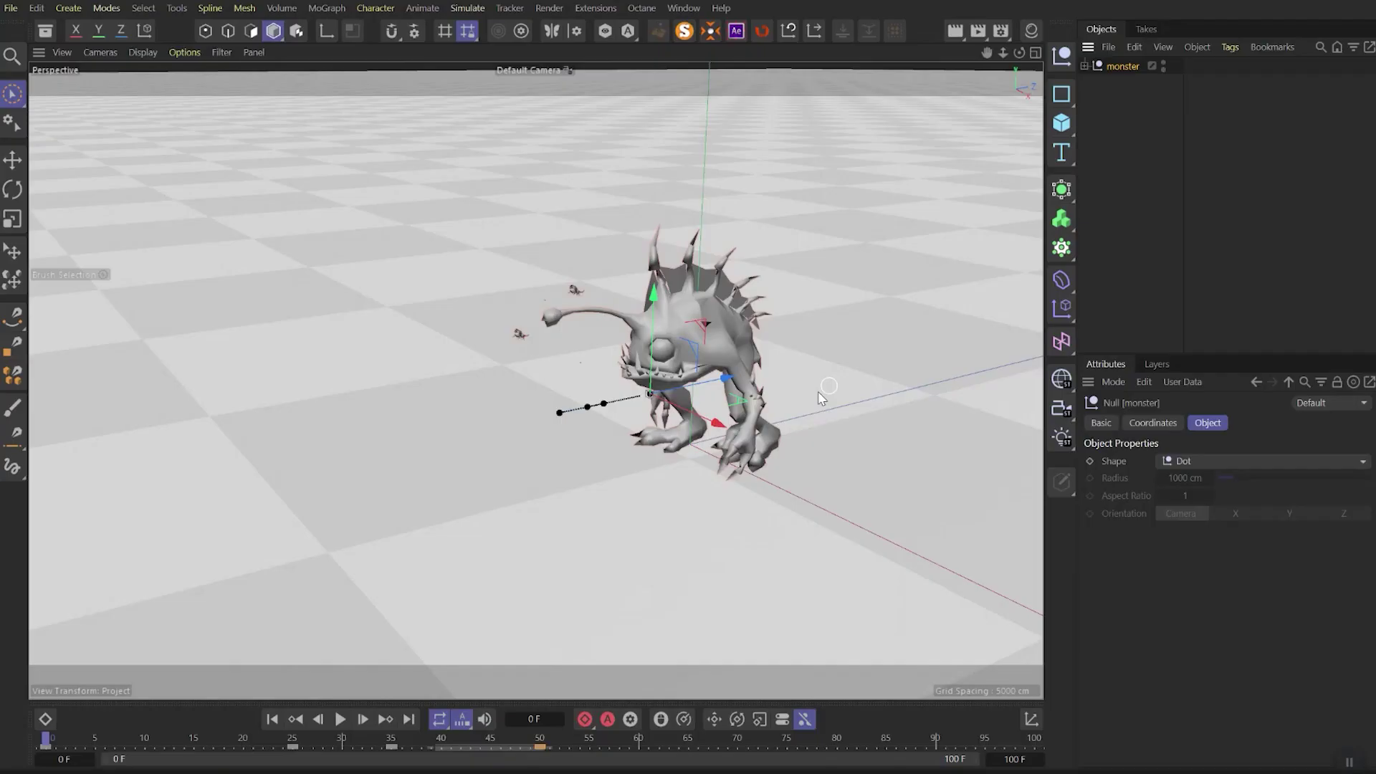
# Step: Try to move the animated monster to a new spot in the scene and play the animation to test it
pyautogui.moveTo(714, 424); pyautogui.dragTo(515, 338)
pyautogui.hotkey('ctrl', 'z')
pyautogui.moveTo(719, 429); pyautogui.dragTo(489, 341)
pyautogui.press('F8')
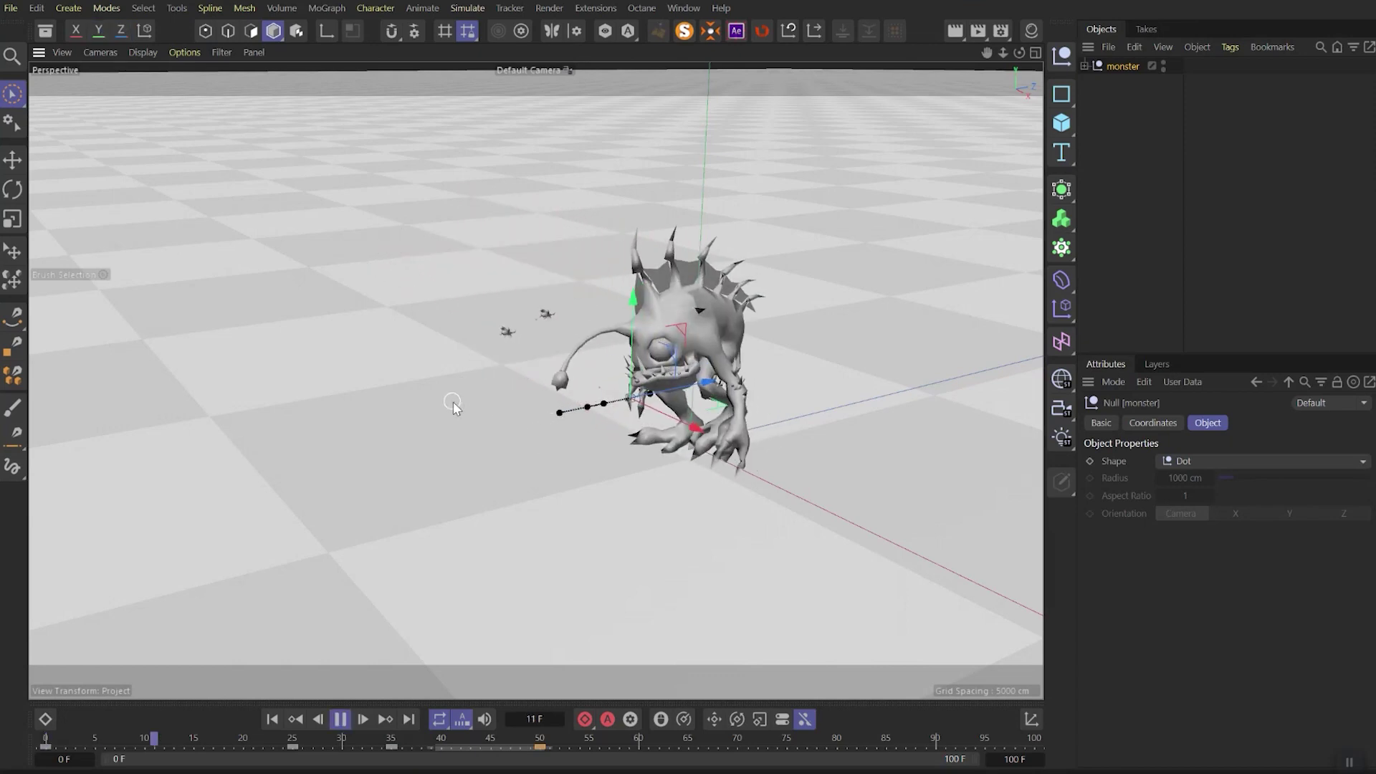
pyautogui.press('F8')
# Step: Try to rotate the monster about its vertical axis and play the animation to test the new orientation
pyautogui.press('e')
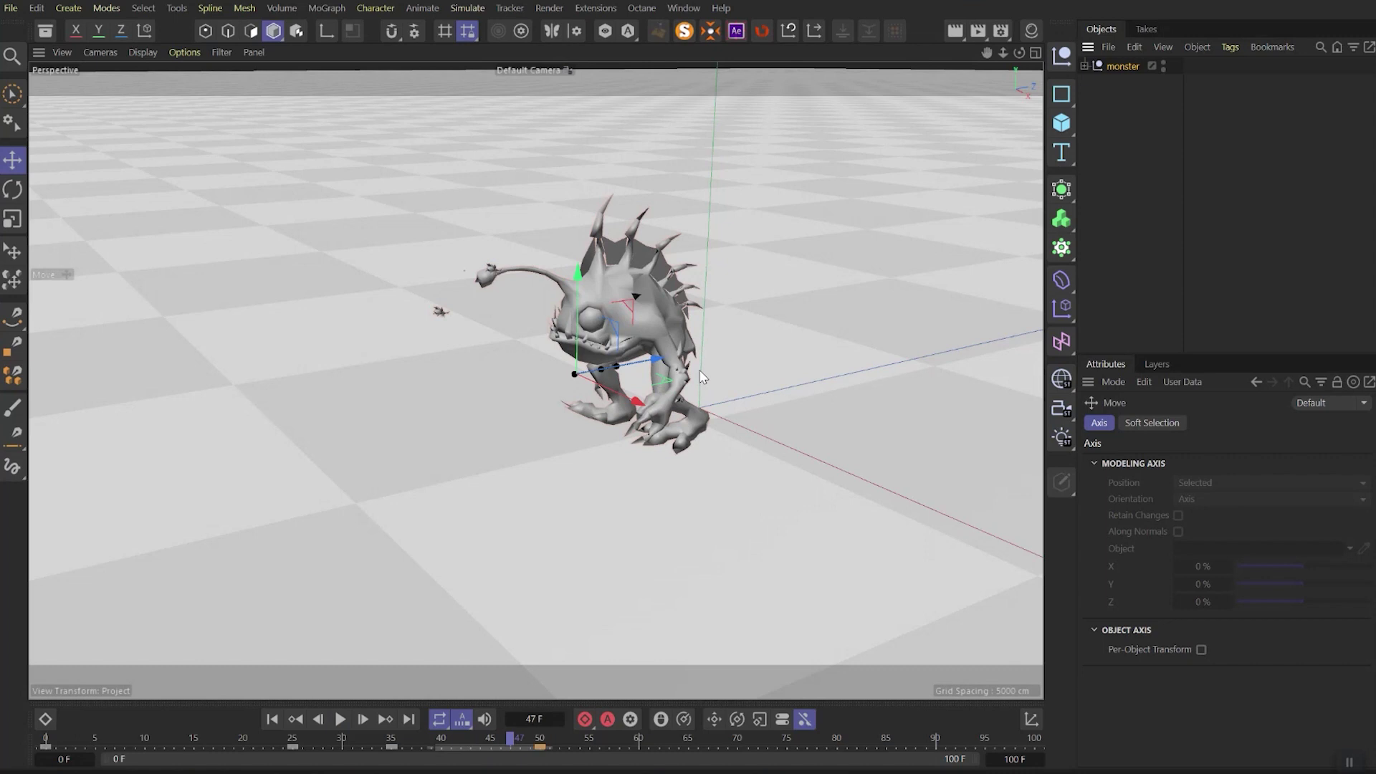
pyautogui.moveTo(592, 401); pyautogui.dragTo(867, 439)
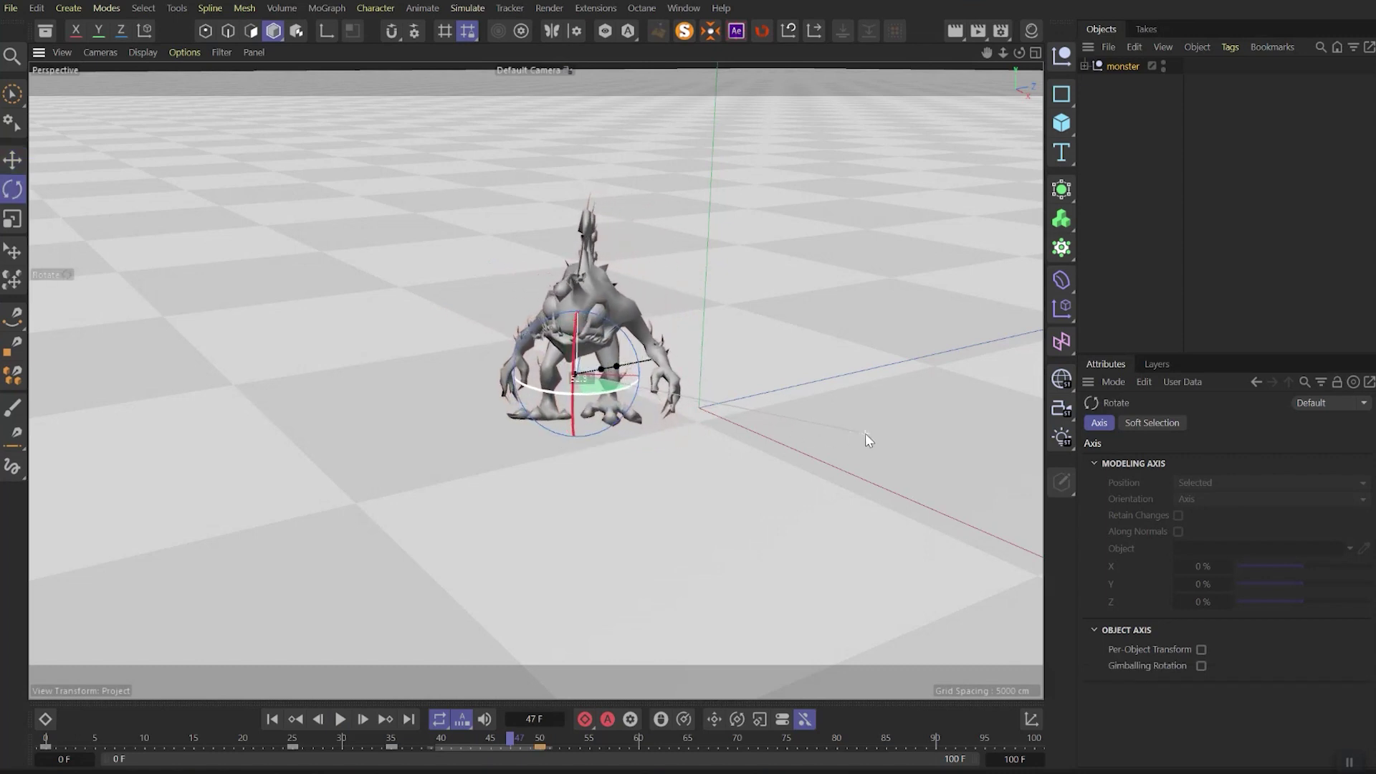
pyautogui.press('F8')
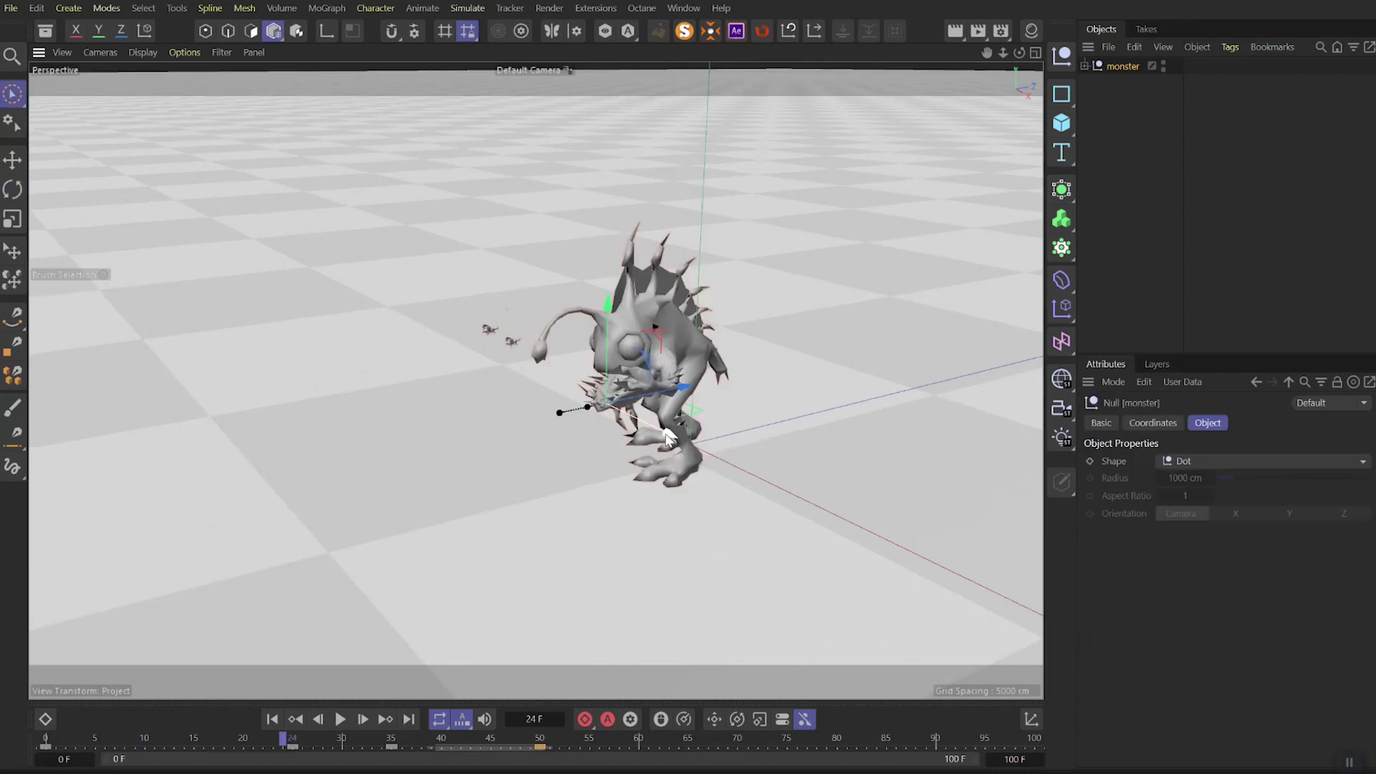
pyautogui.press('F8')
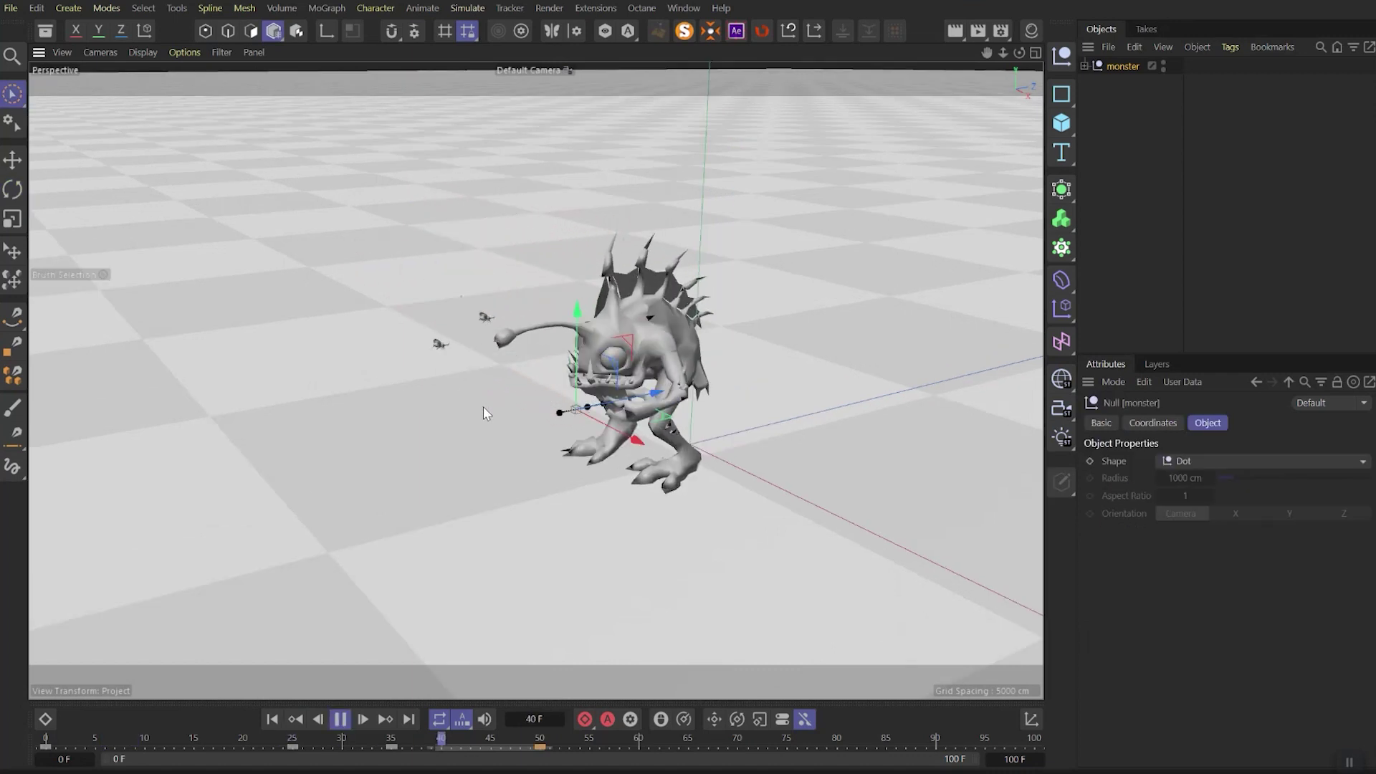
pyautogui.press('F8')
# Step: Switch to Animation mode, move the monster with its animation path away from the origin and start playback
pyautogui.click(276, 33)
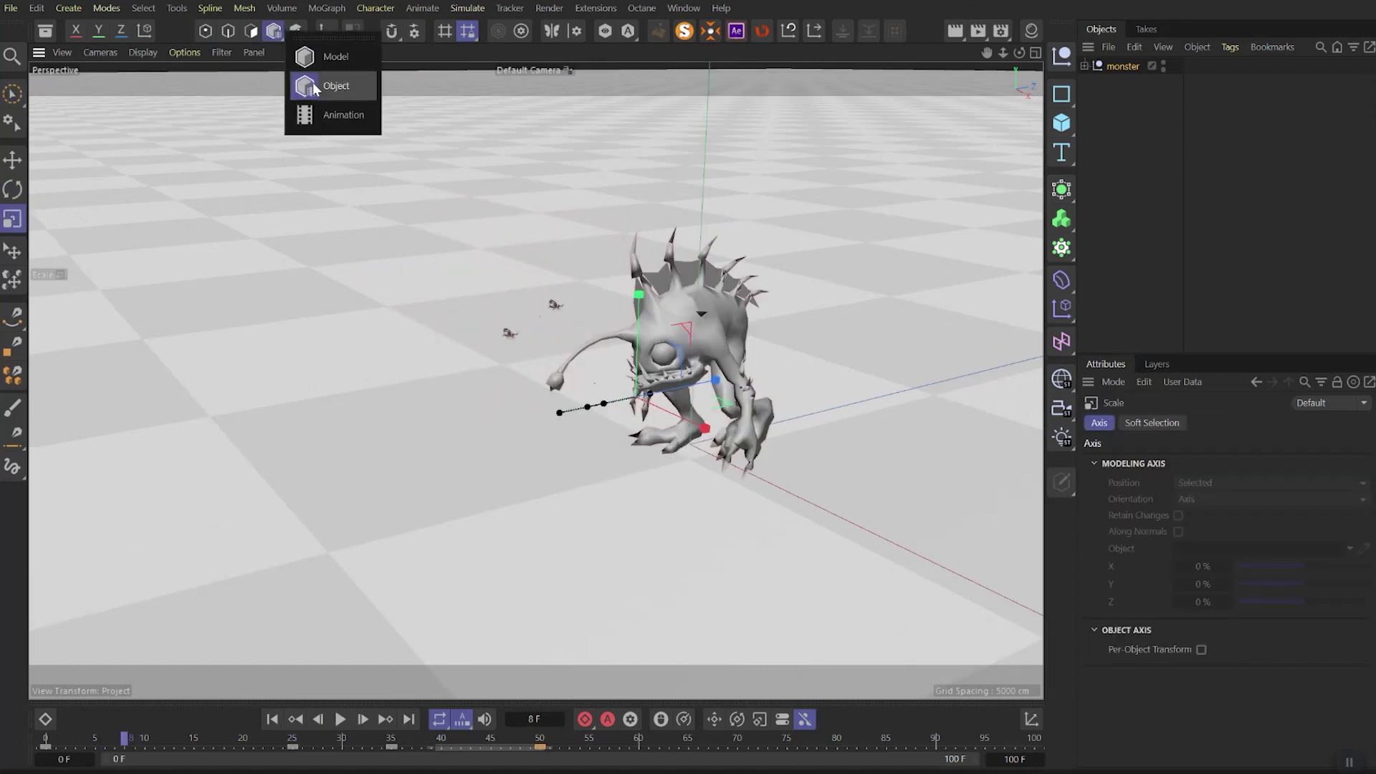
pyautogui.click(334, 115)
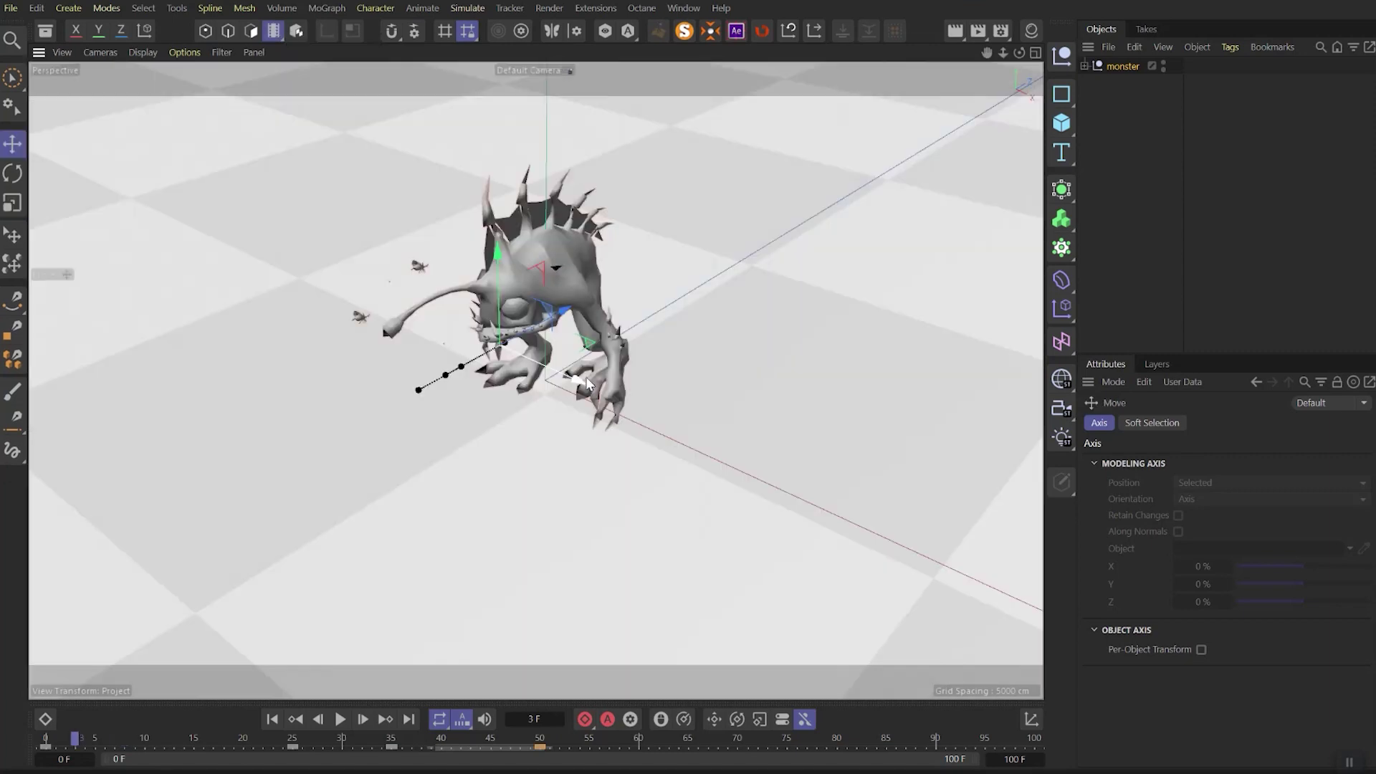
pyautogui.moveTo(573, 321); pyautogui.dragTo(309, 238)
pyautogui.hotkey('shift', 'f')
pyautogui.press('F8')
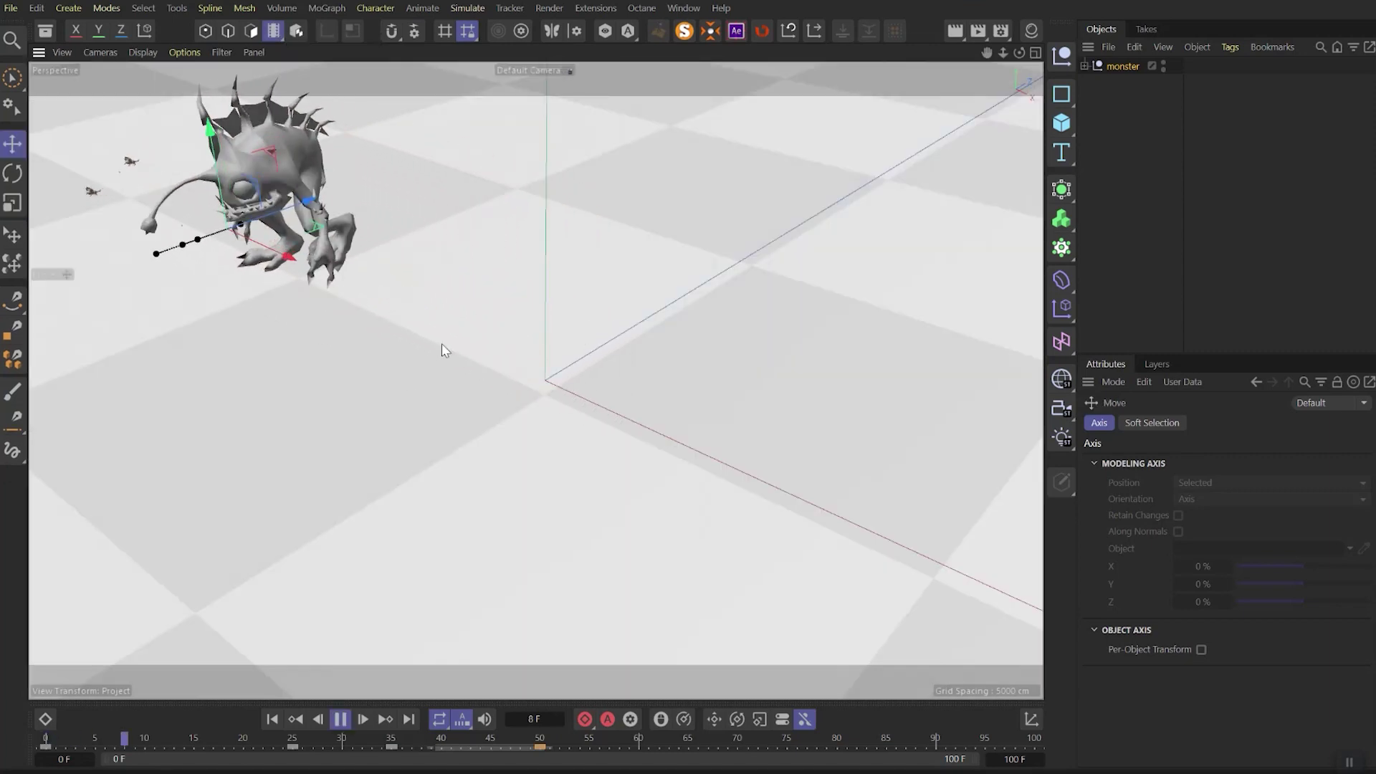
# Step: Try to scale the monster in Animation mode, scrub the timeline to inspect the motion, and undo the change
pyautogui.keyDown('alt'); pyautogui.moveTo(442, 344); pyautogui.dragTo(582, 343, button='middle'); pyautogui.keyUp('alt')
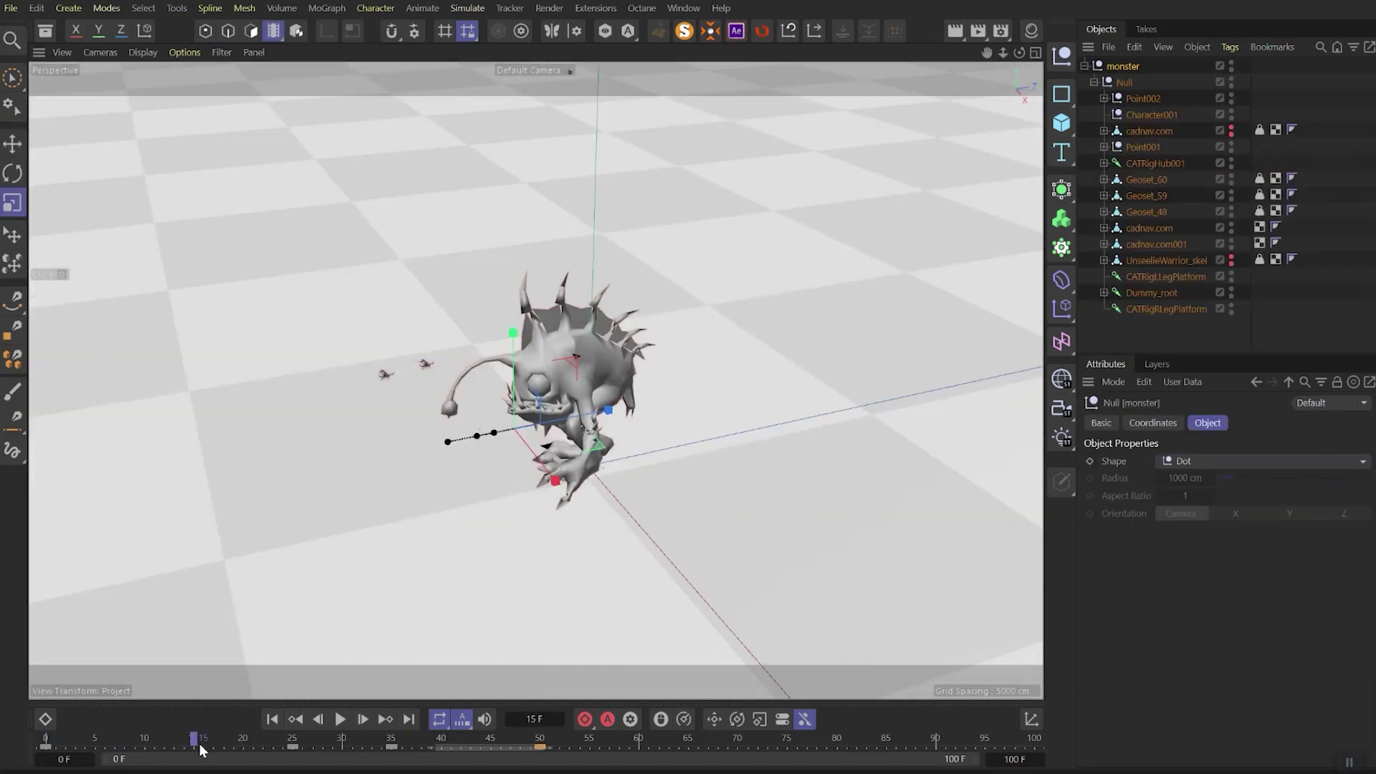
pyautogui.moveTo(967, 566); pyautogui.dragTo(1007, 571)
pyautogui.moveTo(311, 742); pyautogui.dragTo(698, 672)
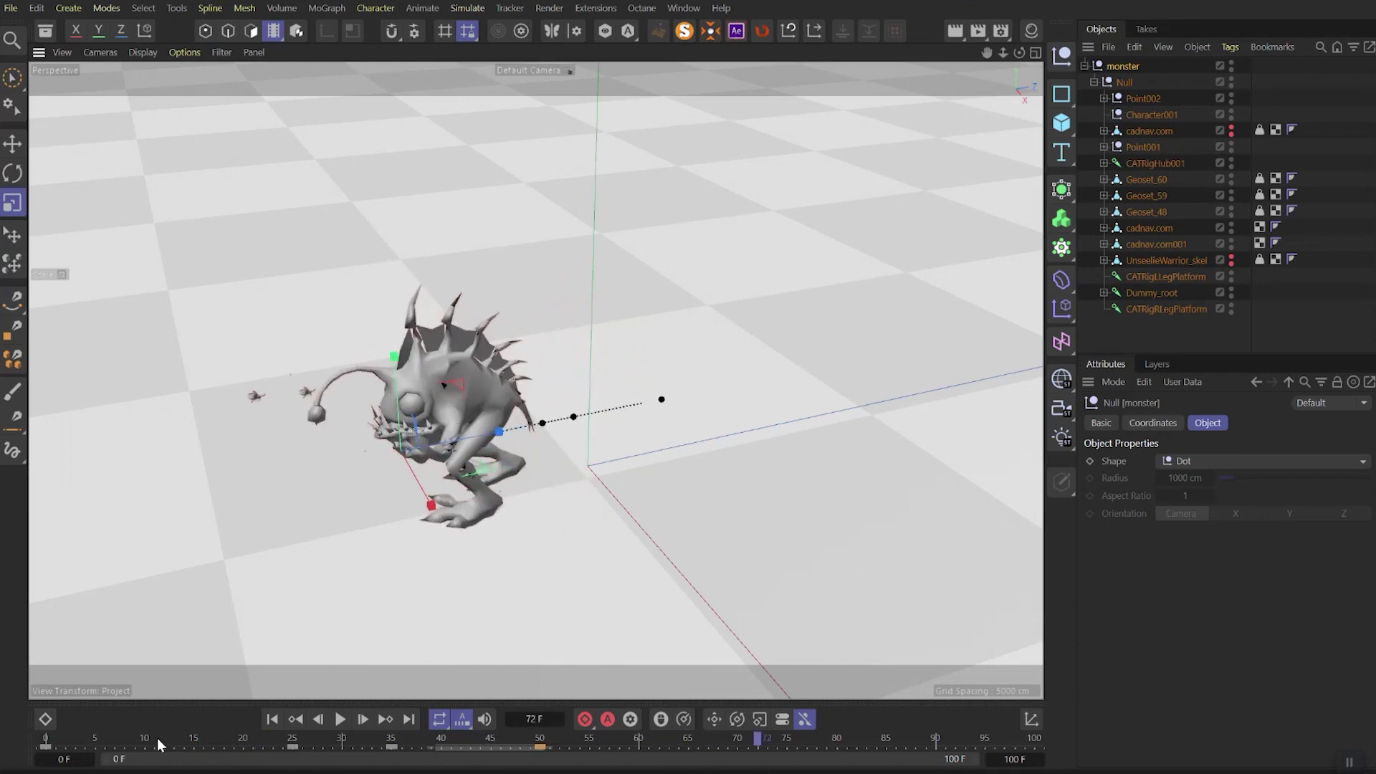
pyautogui.moveTo(159, 745); pyautogui.dragTo(2, 751)
pyautogui.hotkey('ctrl', 'z')
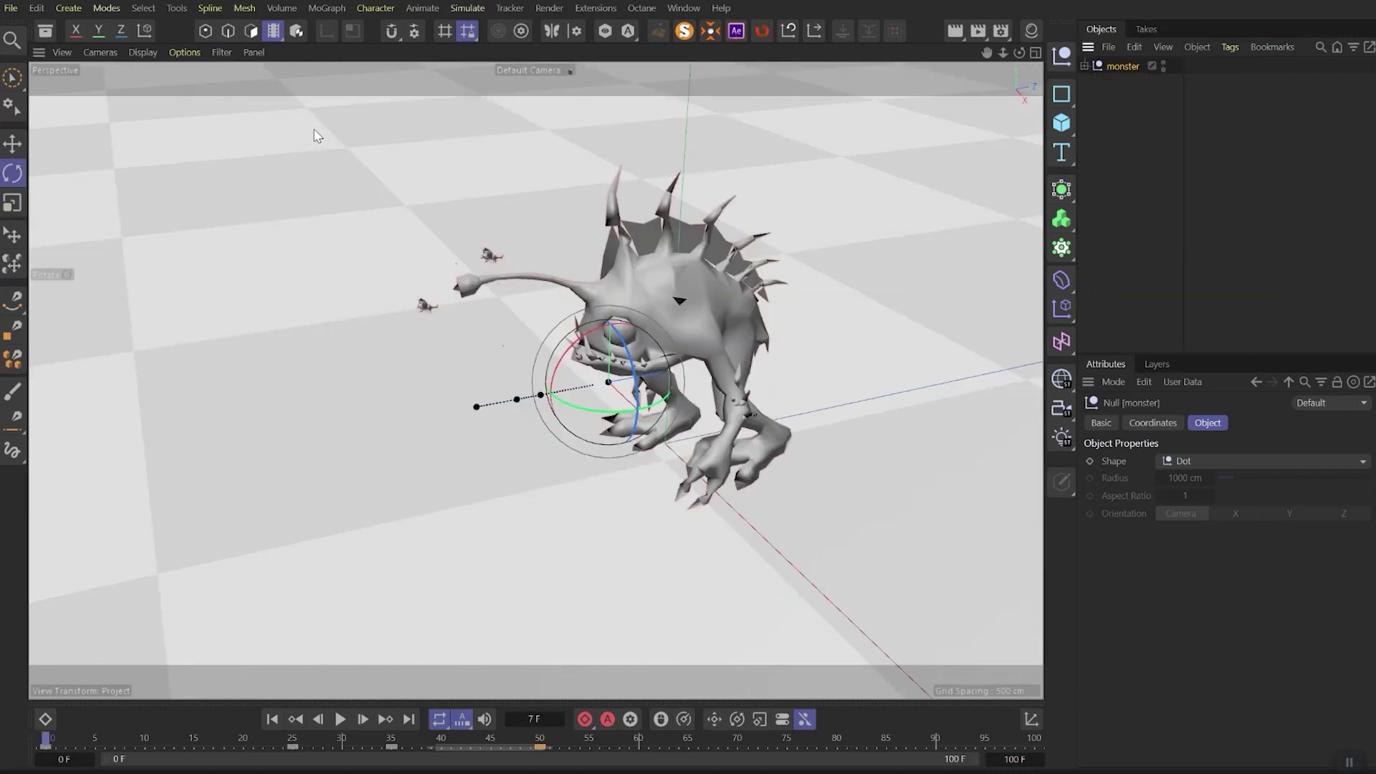
# Step: Rotate the monster about its vertical axis in Animation mode and play the animation to check its direction
pyautogui.press('t')
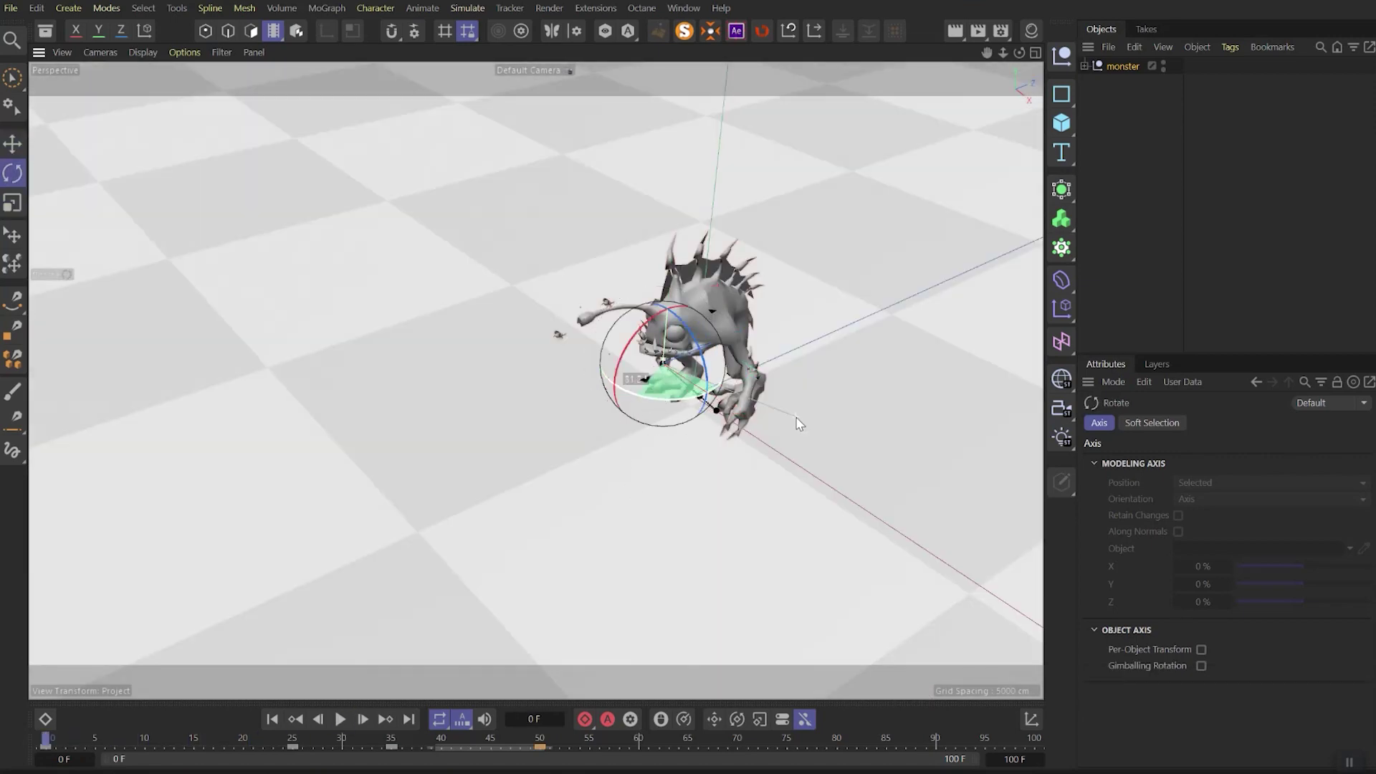
pyautogui.press('F8')
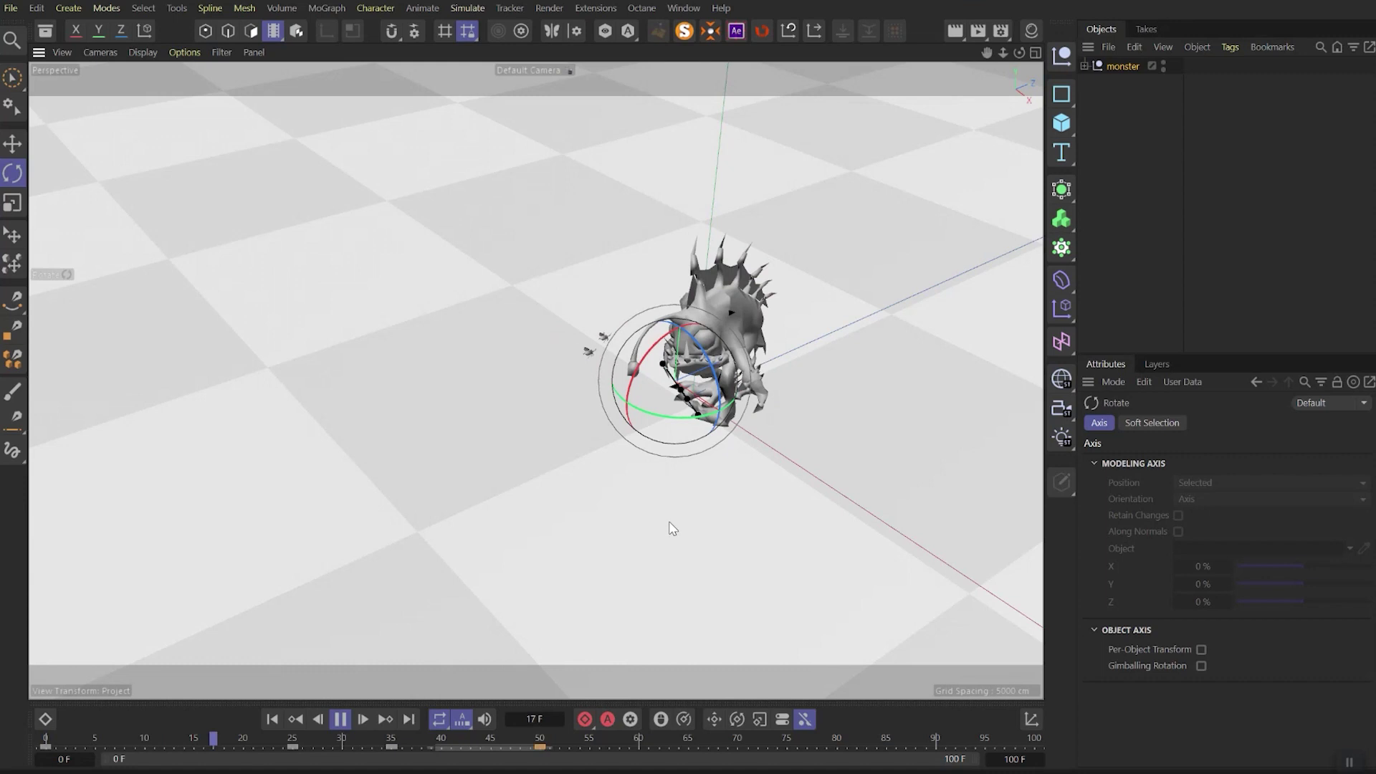
pyautogui.press('F8')
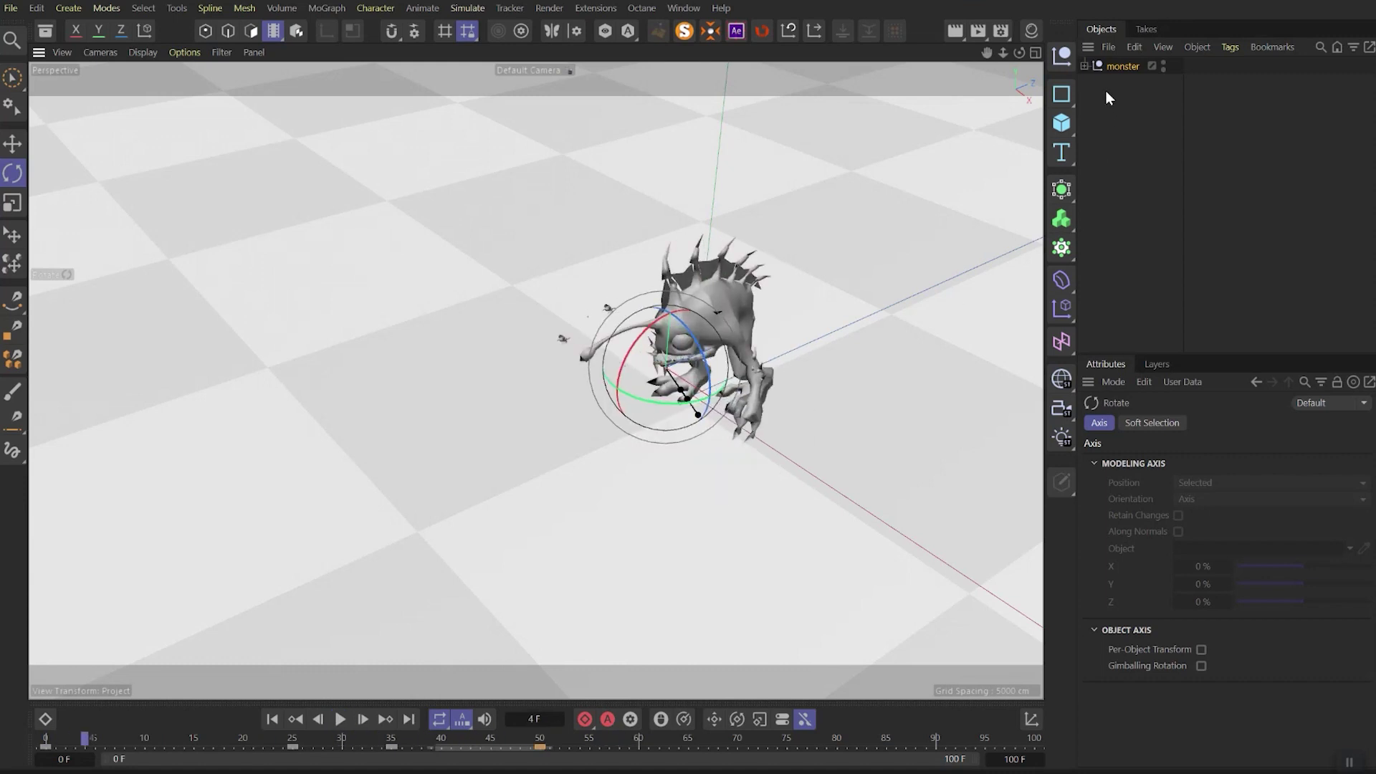
# Step: Group all child objects of the monster null under a new null and play the animation
pyautogui.click(1086, 67)
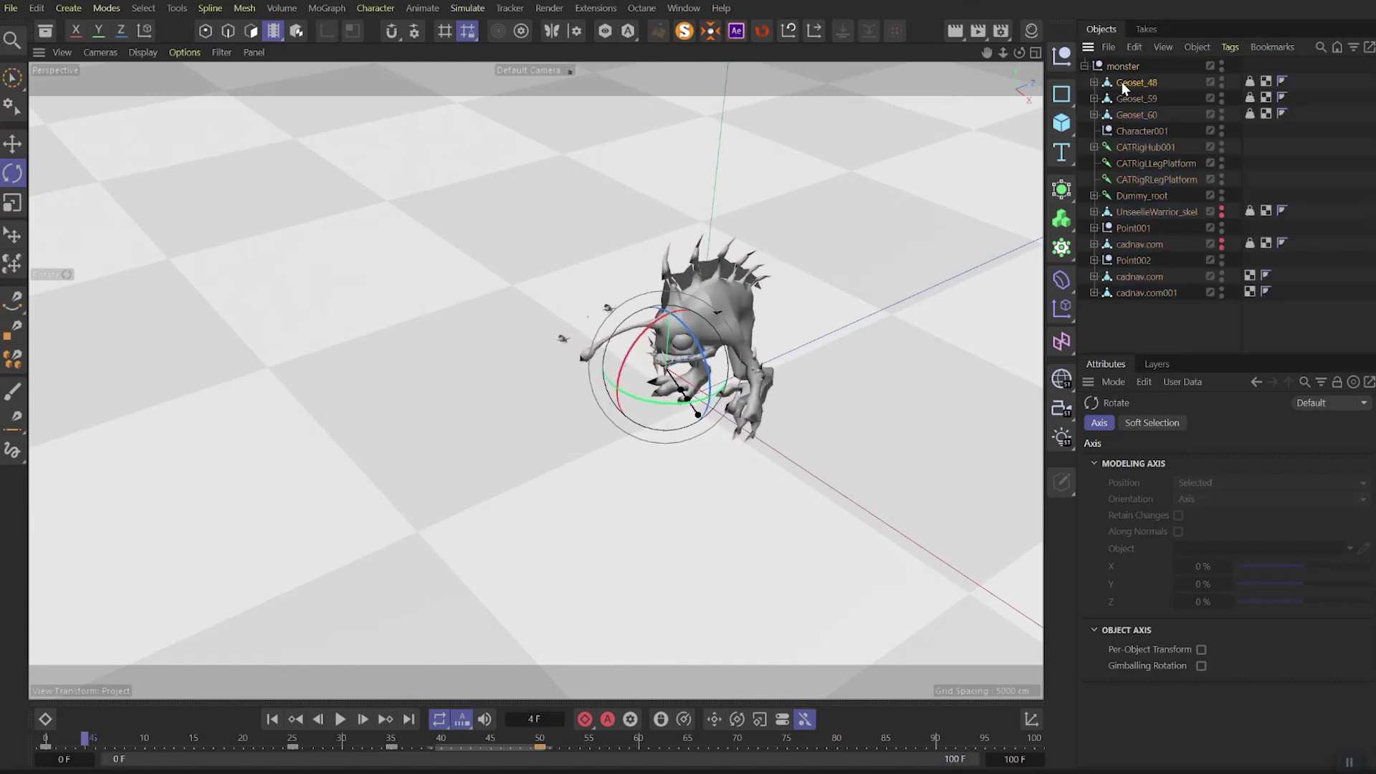
pyautogui.click(1121, 81)
pyautogui.keyDown('shift'); pyautogui.click(1136, 290); pyautogui.keyUp('shift')
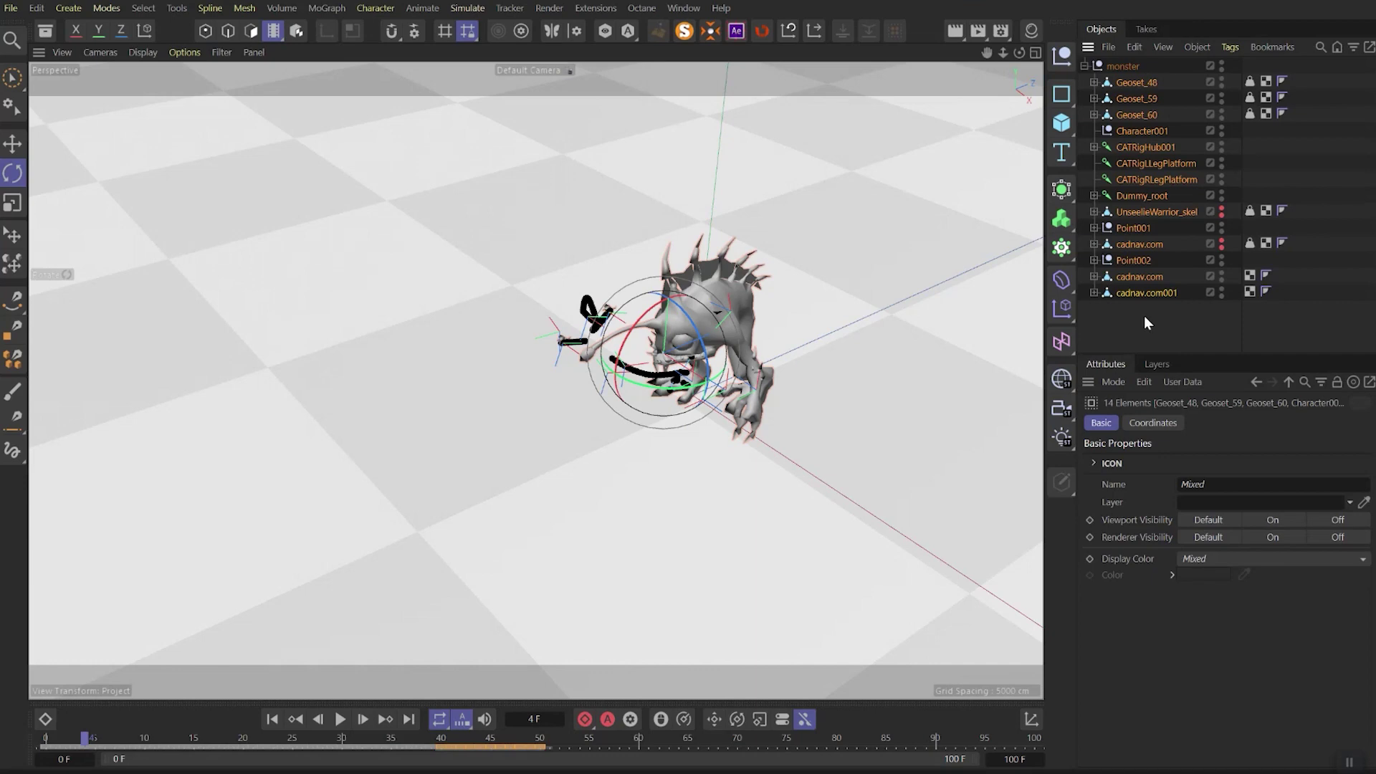
pyautogui.hotkey('alt', 'g')
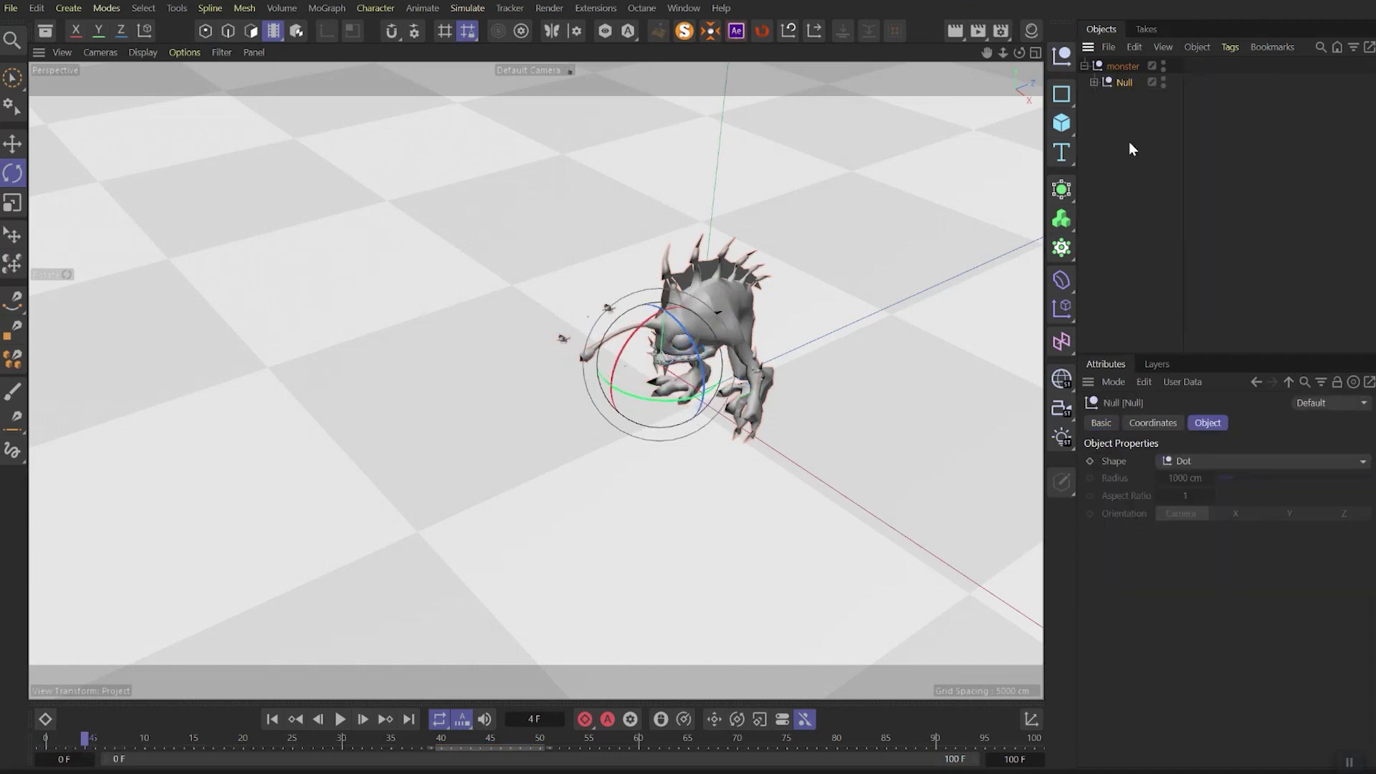
pyautogui.hotkey('shift', 'f')
pyautogui.press('F8')
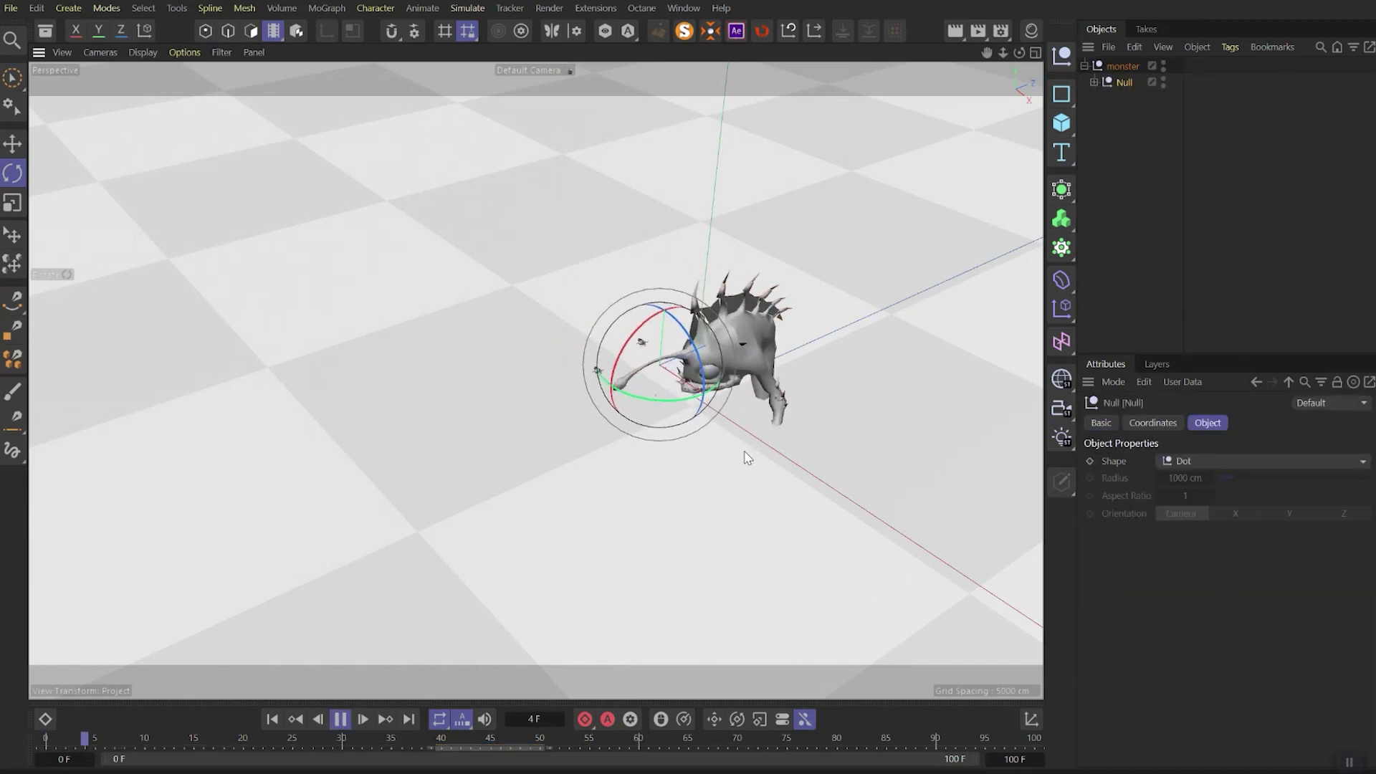
pyautogui.click(1237, 288)
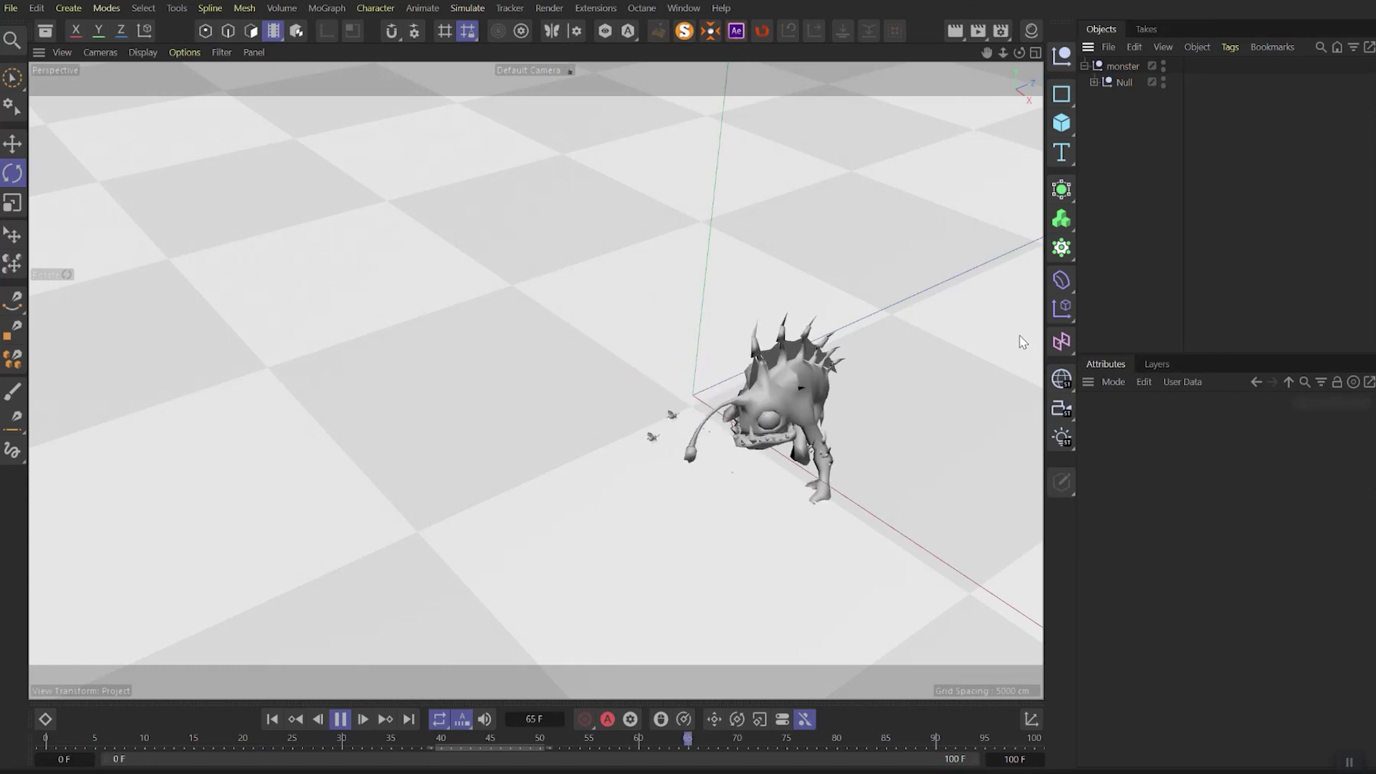
pyautogui.press('F8')
# Step: Undo the grouping of the monster's child objects
pyautogui.click(1120, 80)
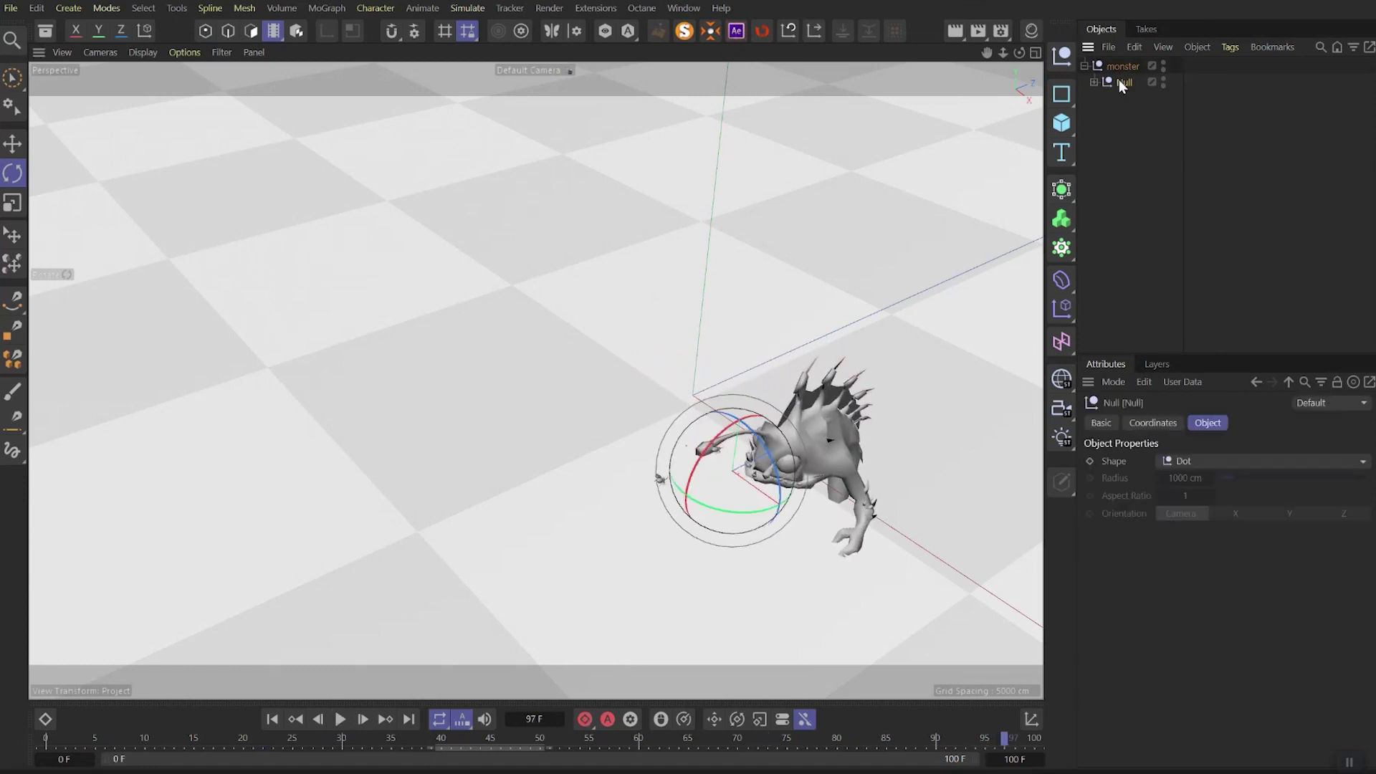
pyautogui.hotkey('ctrl', 'z')
pyautogui.hotkey('ctrl', 'z')
pyautogui.hotkey('ctrl', 'z')
# Step: Create a null object and nest it directly inside the monster null
pyautogui.click(1060, 57)
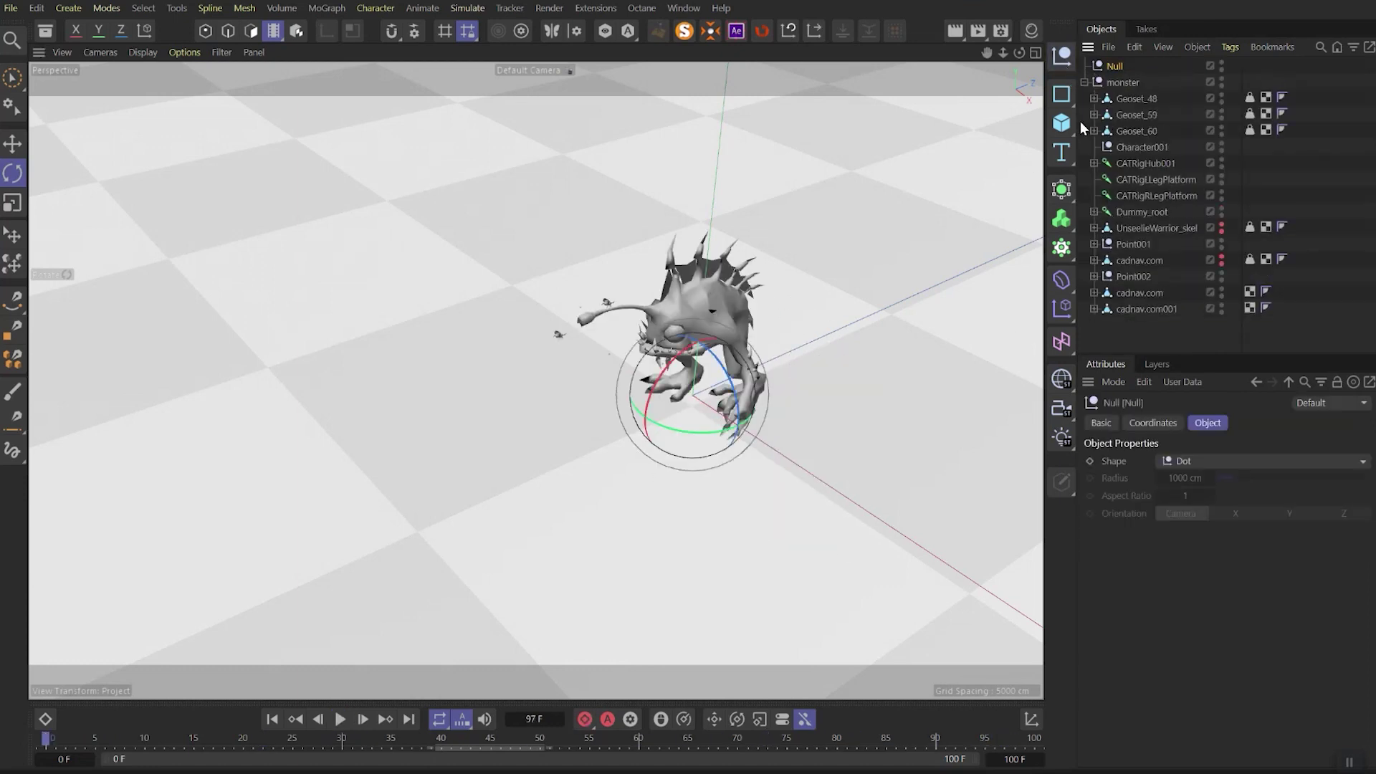
pyautogui.moveTo(1112, 66); pyautogui.dragTo(1126, 83)
# Step: Try to place all the monster's other child objects, from Geoset_48 to cadnav.com001, inside the new null, and undo it
pyautogui.click(1135, 99)
pyautogui.keyDown('shift'); pyautogui.click(1145, 308); pyautogui.keyUp('shift')
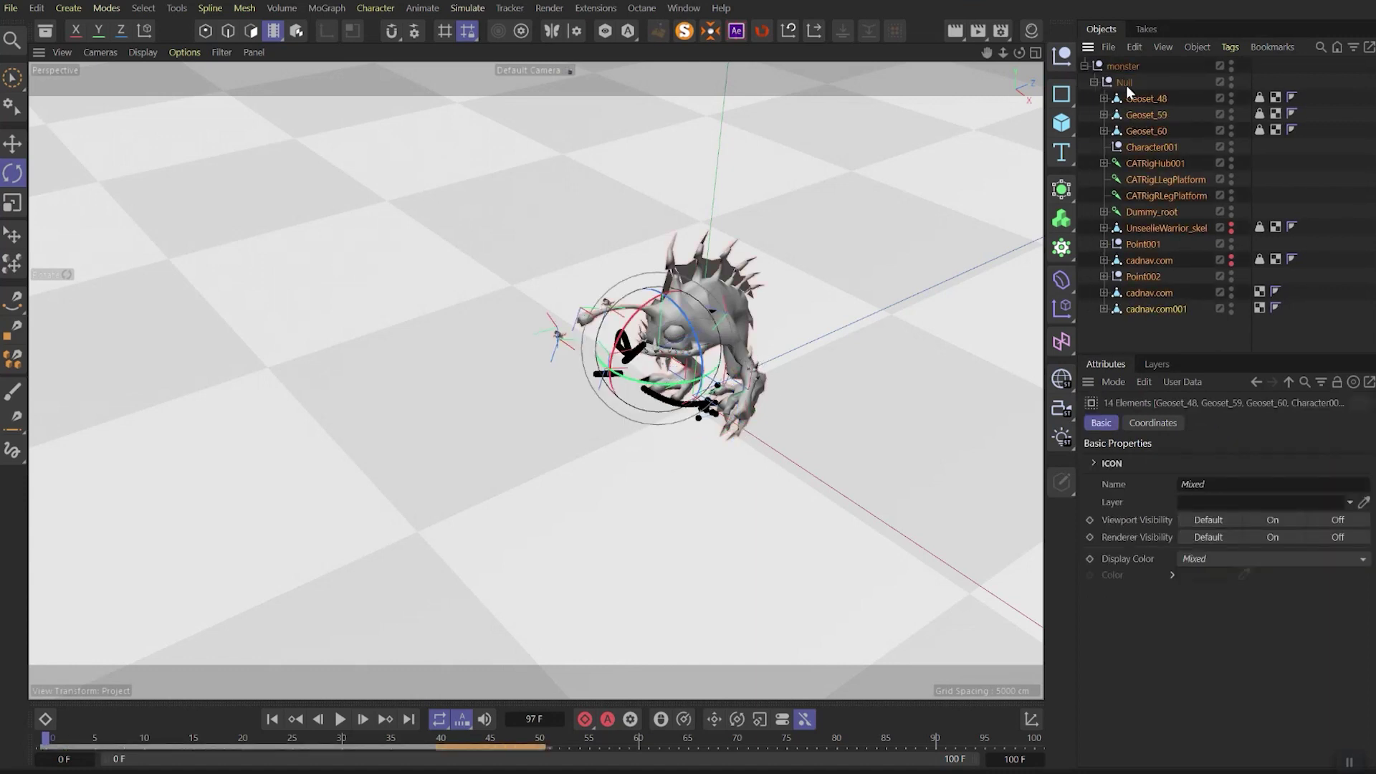
pyautogui.hotkey('ctrl', 'z')
pyautogui.hotkey('ctrl', 'z')
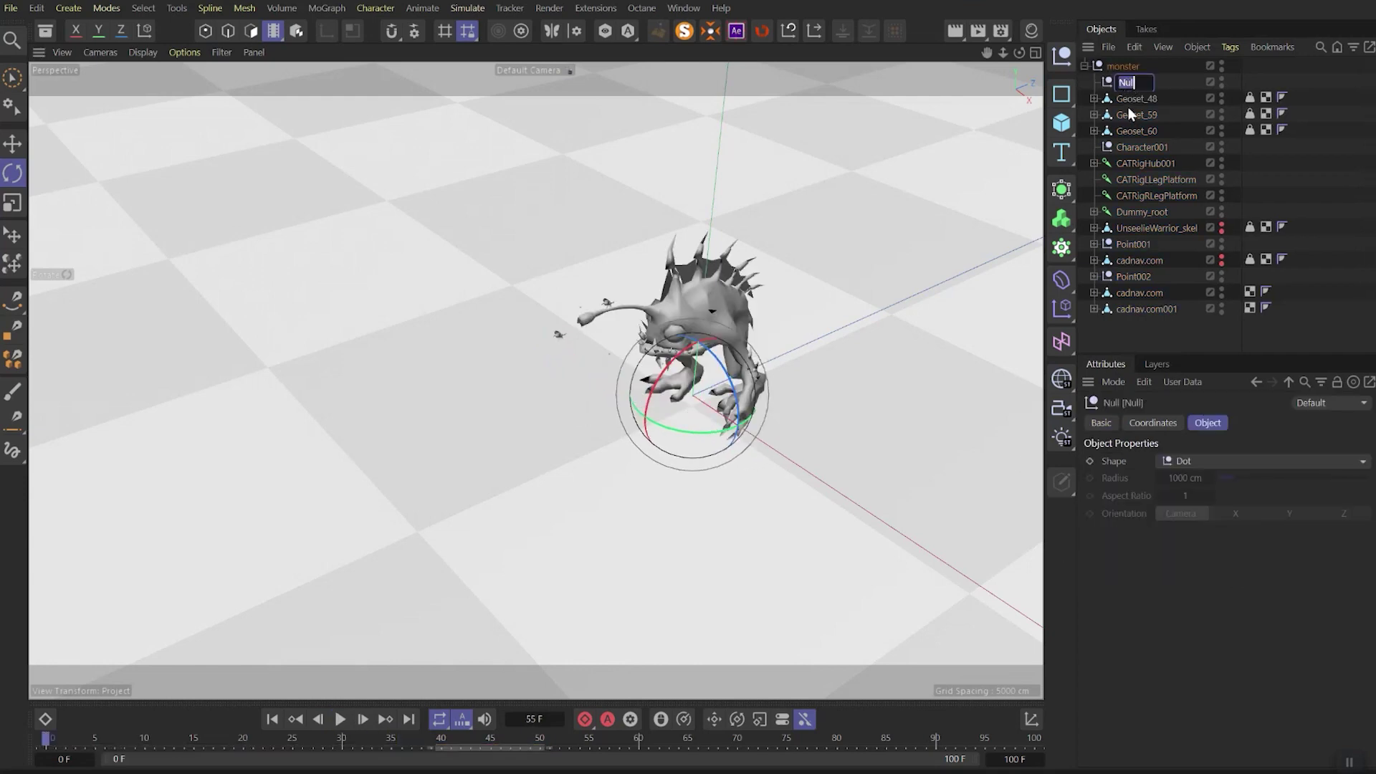
# Step: Rename the new null Rotation and parent all the monster's other child objects to it with the Set Parent command
pyautogui.press('Return')
pyautogui.click(1129, 104)
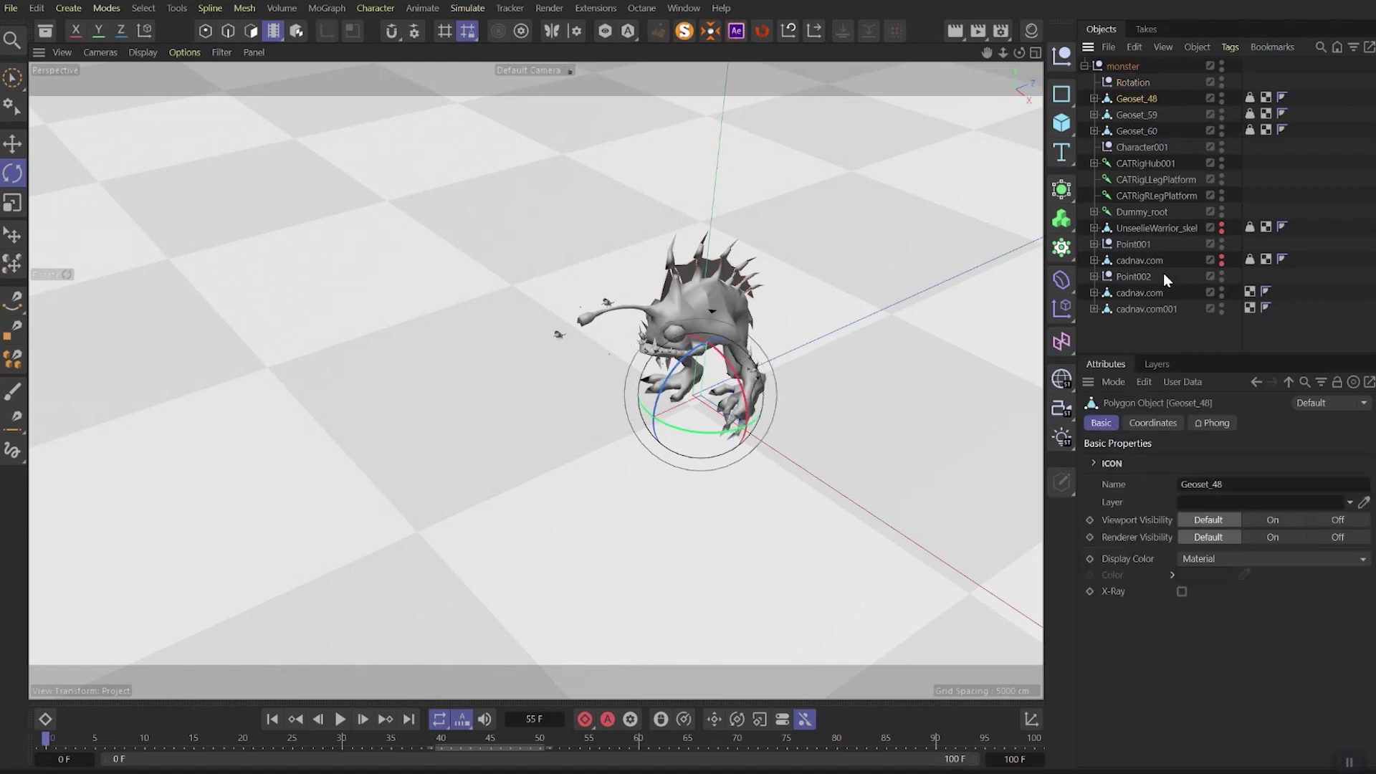
pyautogui.keyDown('shift'); pyautogui.click(1132, 308); pyautogui.keyUp('shift')
pyautogui.hotkey('shift', 'c')
pyautogui.write('set pa')
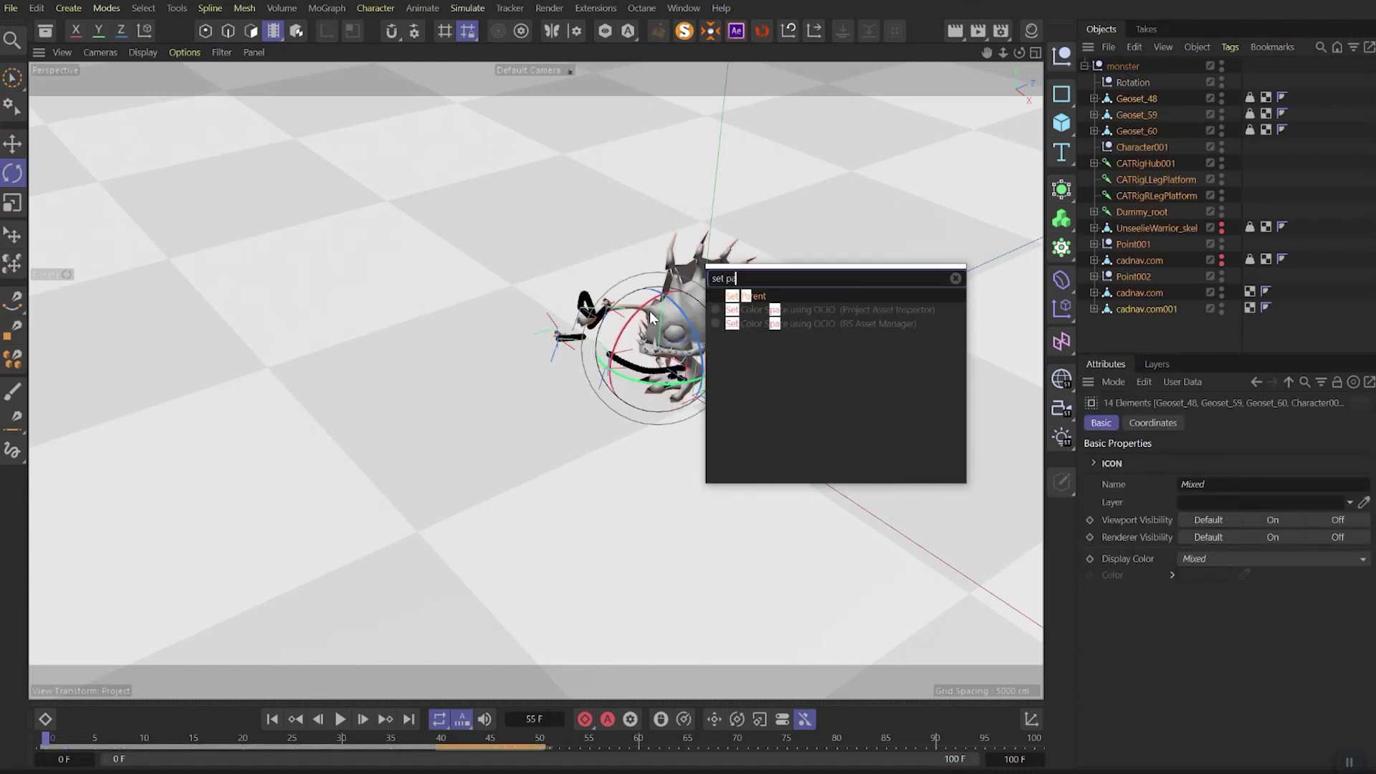
pyautogui.click(749, 297)
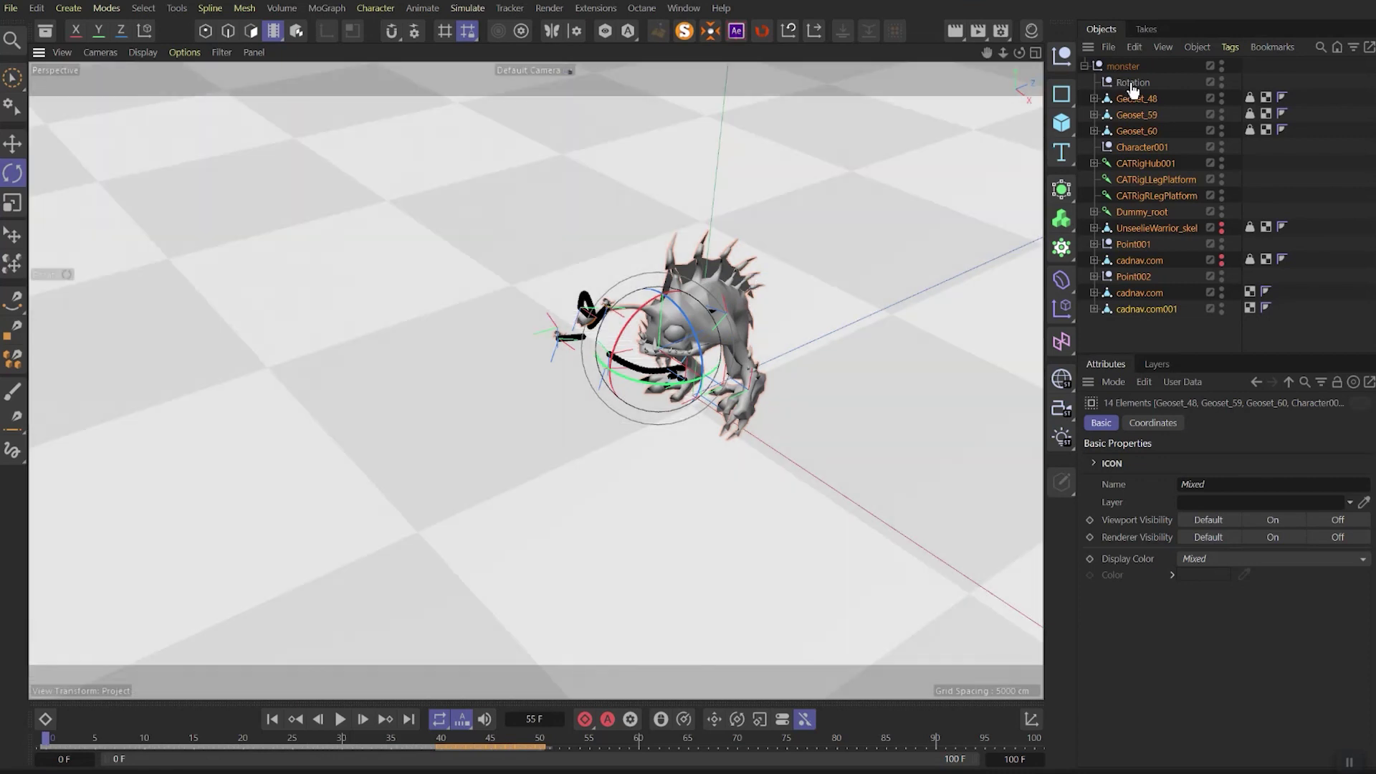
pyautogui.click(1132, 83)
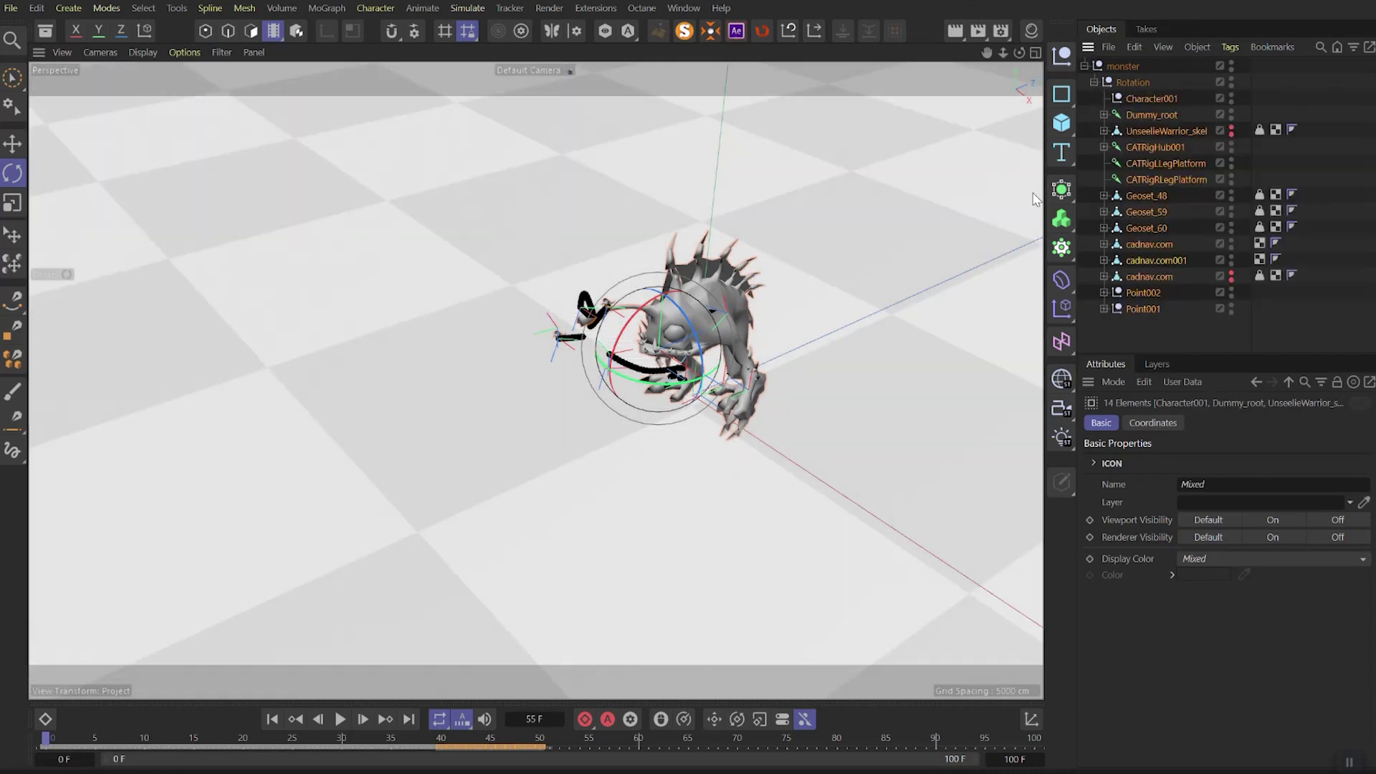
# Step: Rotate the Rotation null about its vertical axis and play the animation, checking the monster from several angles
pyautogui.press('F8')
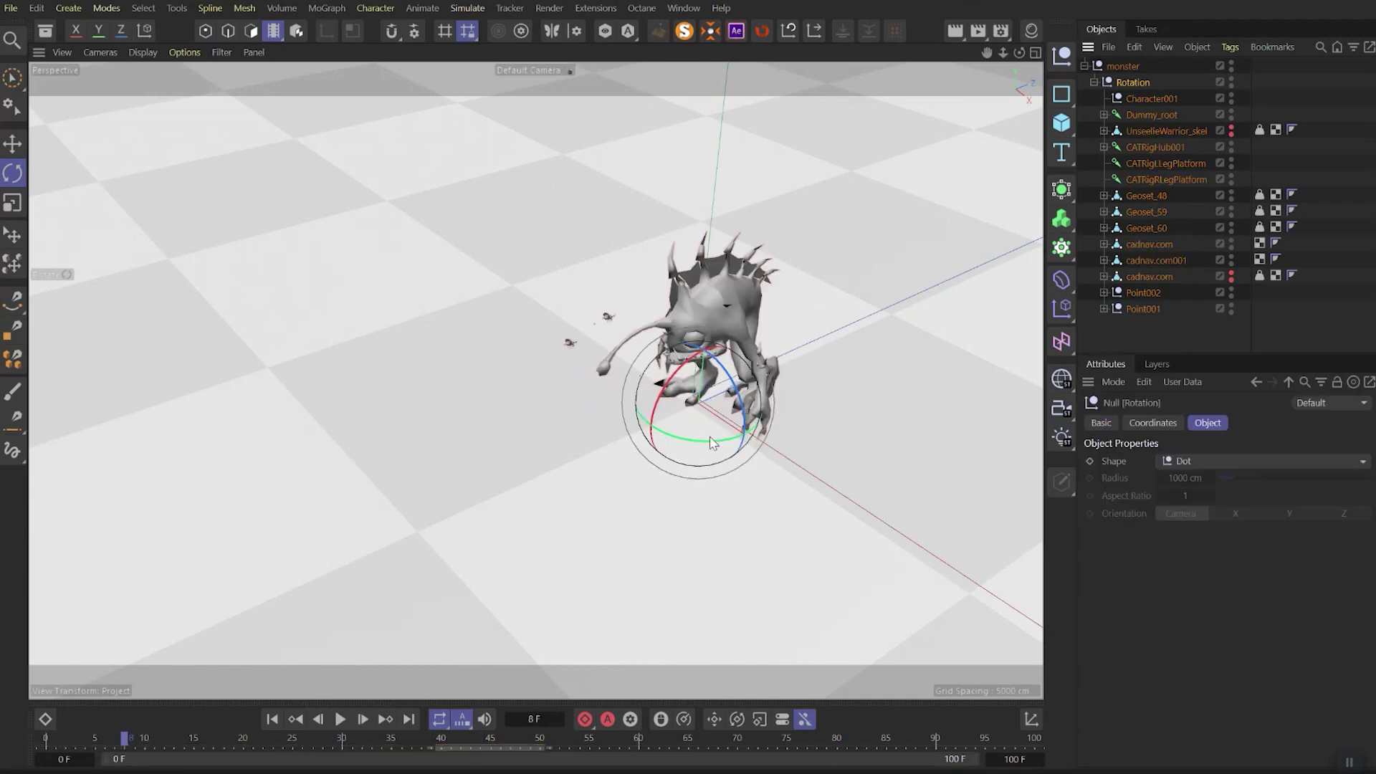
pyautogui.moveTo(699, 439); pyautogui.dragTo(773, 449)
pyautogui.press('F8')
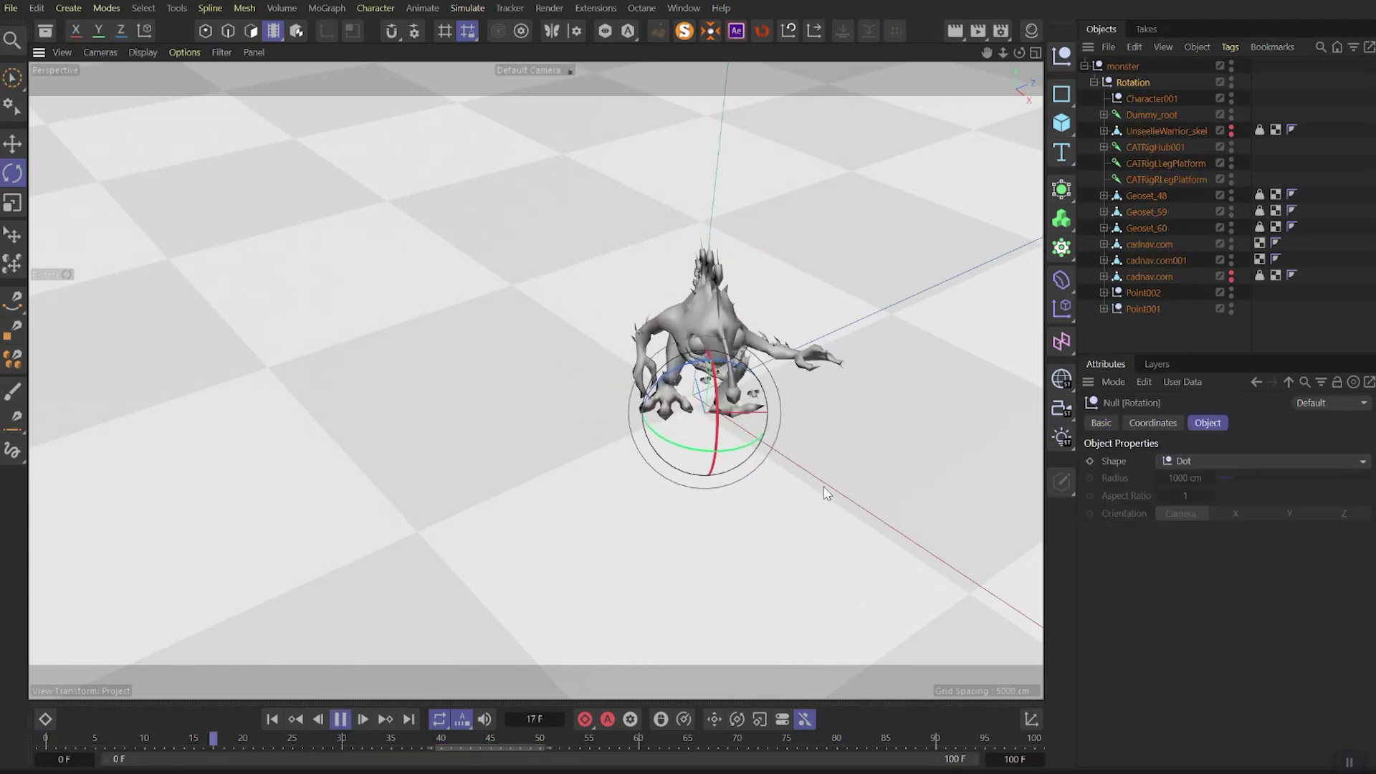
pyautogui.scroll(-2, 826, 489)
pyautogui.keyDown('alt'); pyautogui.moveTo(827, 489); pyautogui.dragTo(653, 477); pyautogui.keyUp('alt')
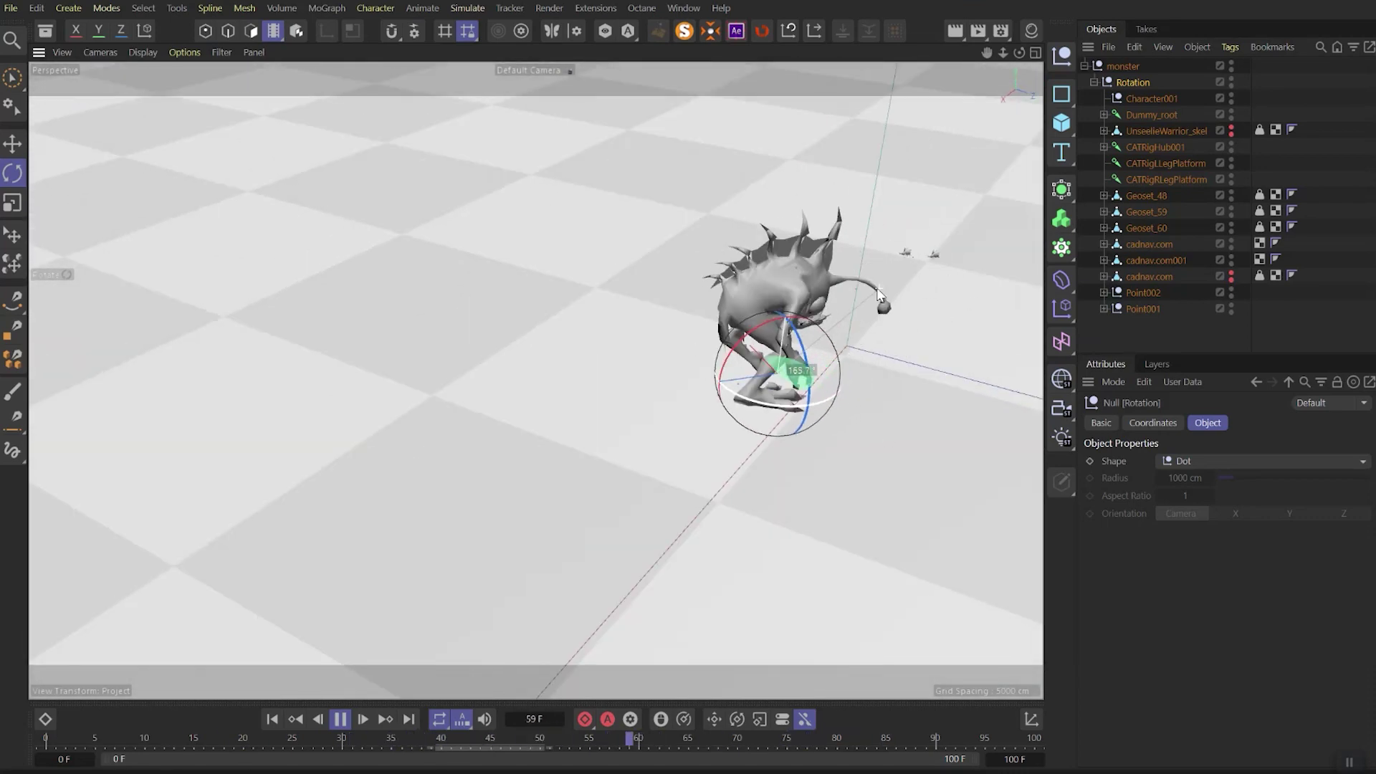
pyautogui.keyDown('alt'); pyautogui.moveTo(895, 334); pyautogui.dragTo(668, 447); pyautogui.keyUp('alt')
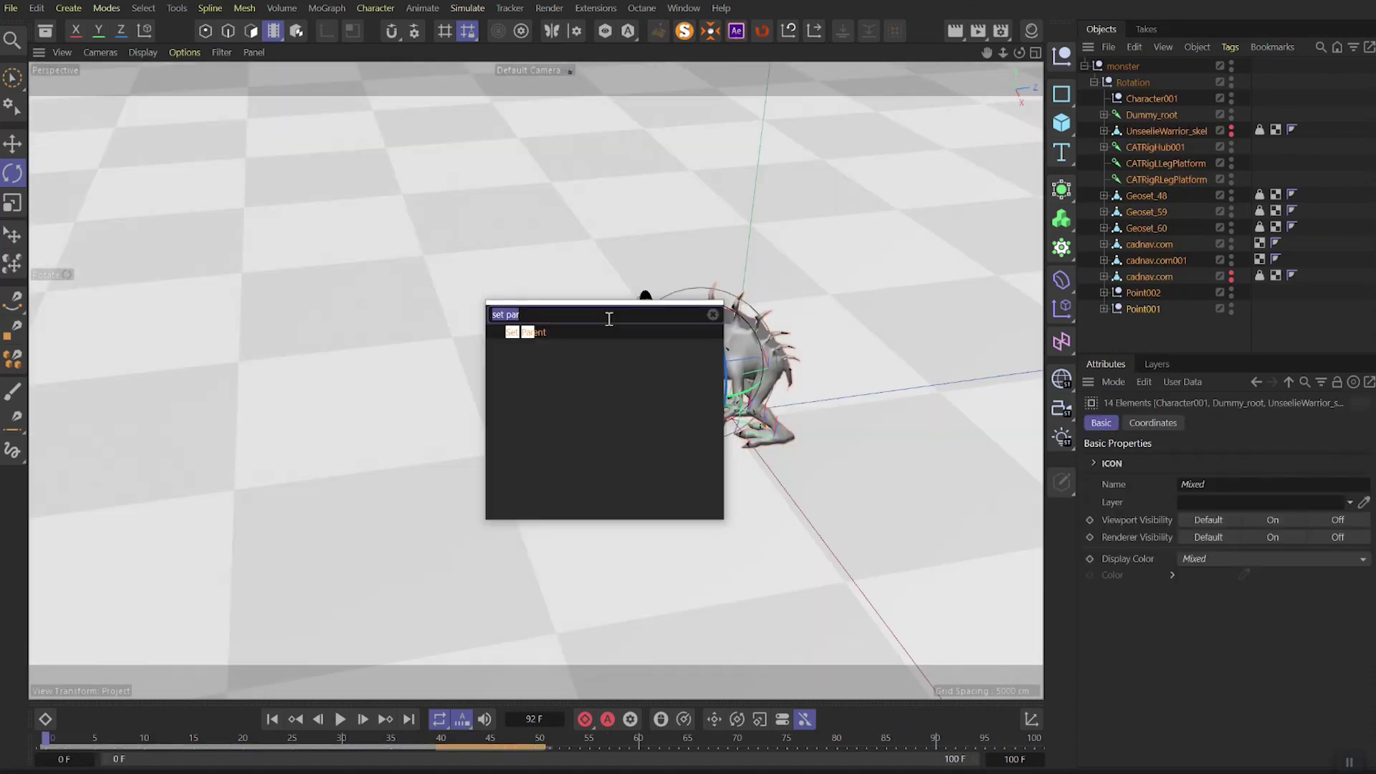
# Step: Find the Unparent command and apply it to all selected child objects of the Rotation null
pyautogui.write('unpa')
pyautogui.click(531, 332)
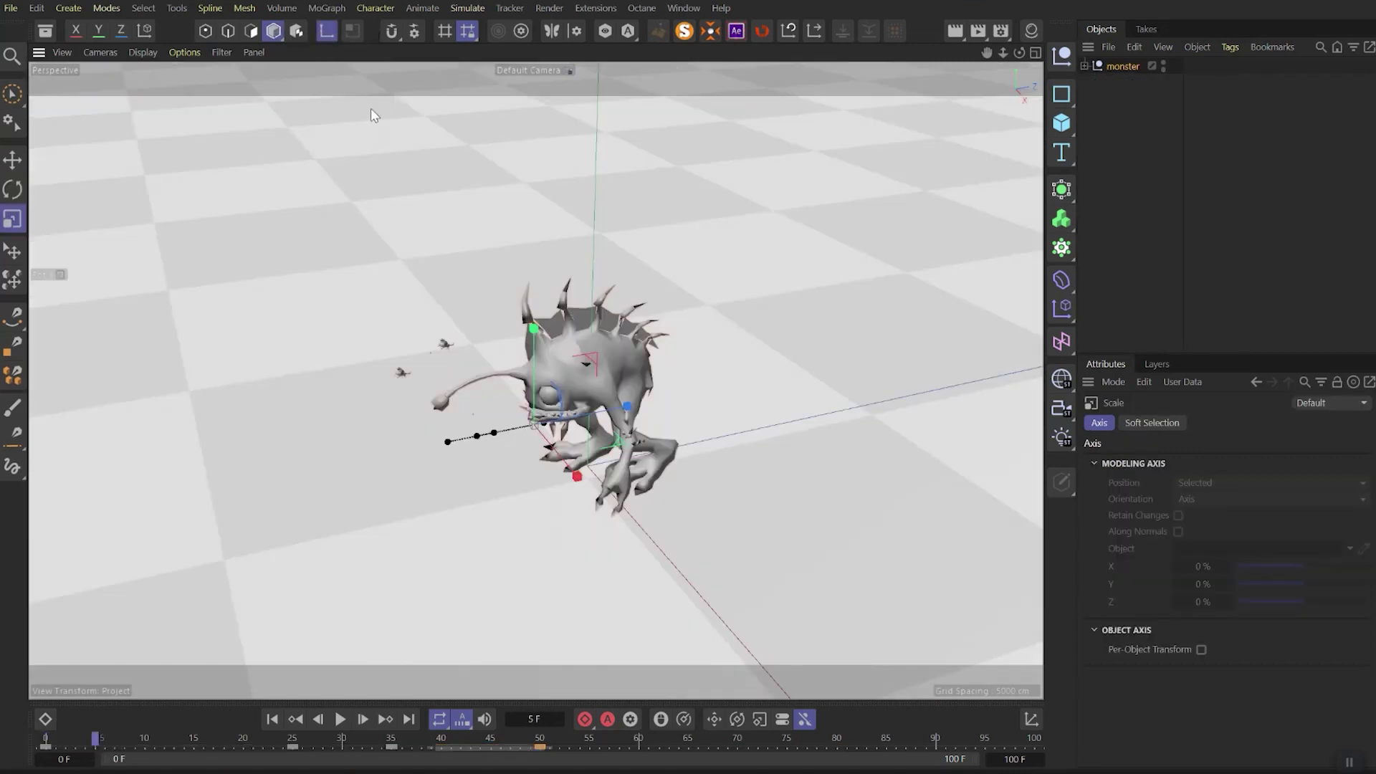
# Step: Scale the monster null in the viewport and play the animation to check how the rigged mesh behaves
pyautogui.moveTo(802, 337); pyautogui.dragTo(957, 497)
pyautogui.press('F8')
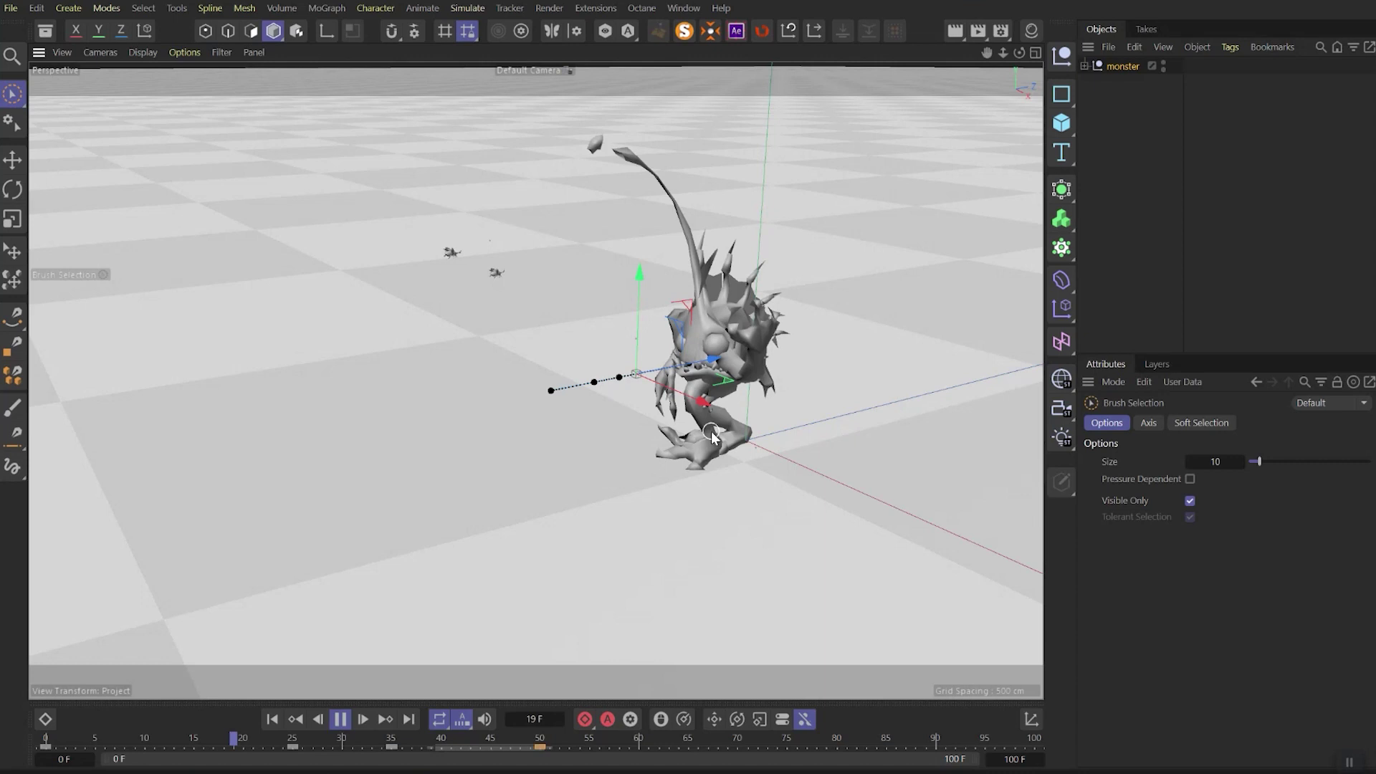
pyautogui.press('F8')
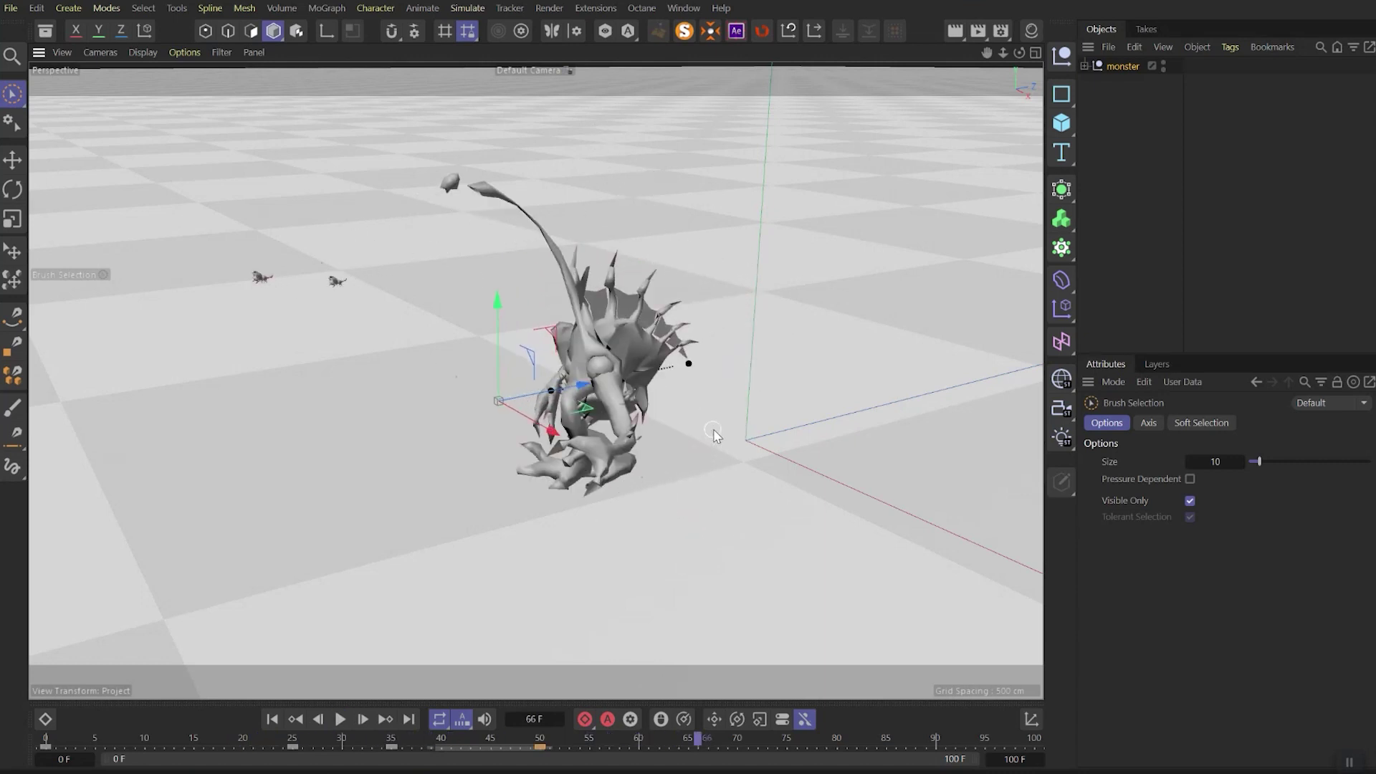
pyautogui.press('space')
pyautogui.press('space')
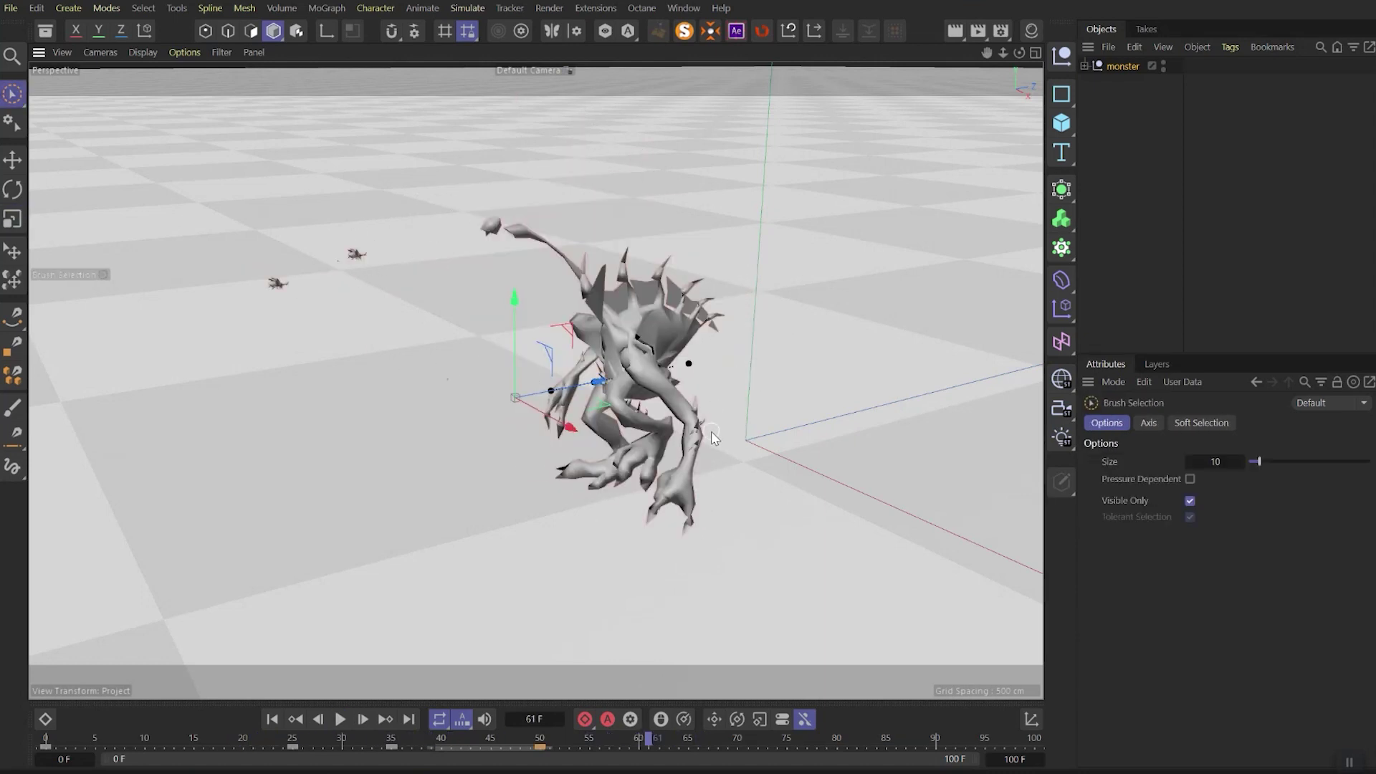
# Step: Play the scaled monster's animation to check its proportions and movement, and switch to Animation mode
pyautogui.press('F8')
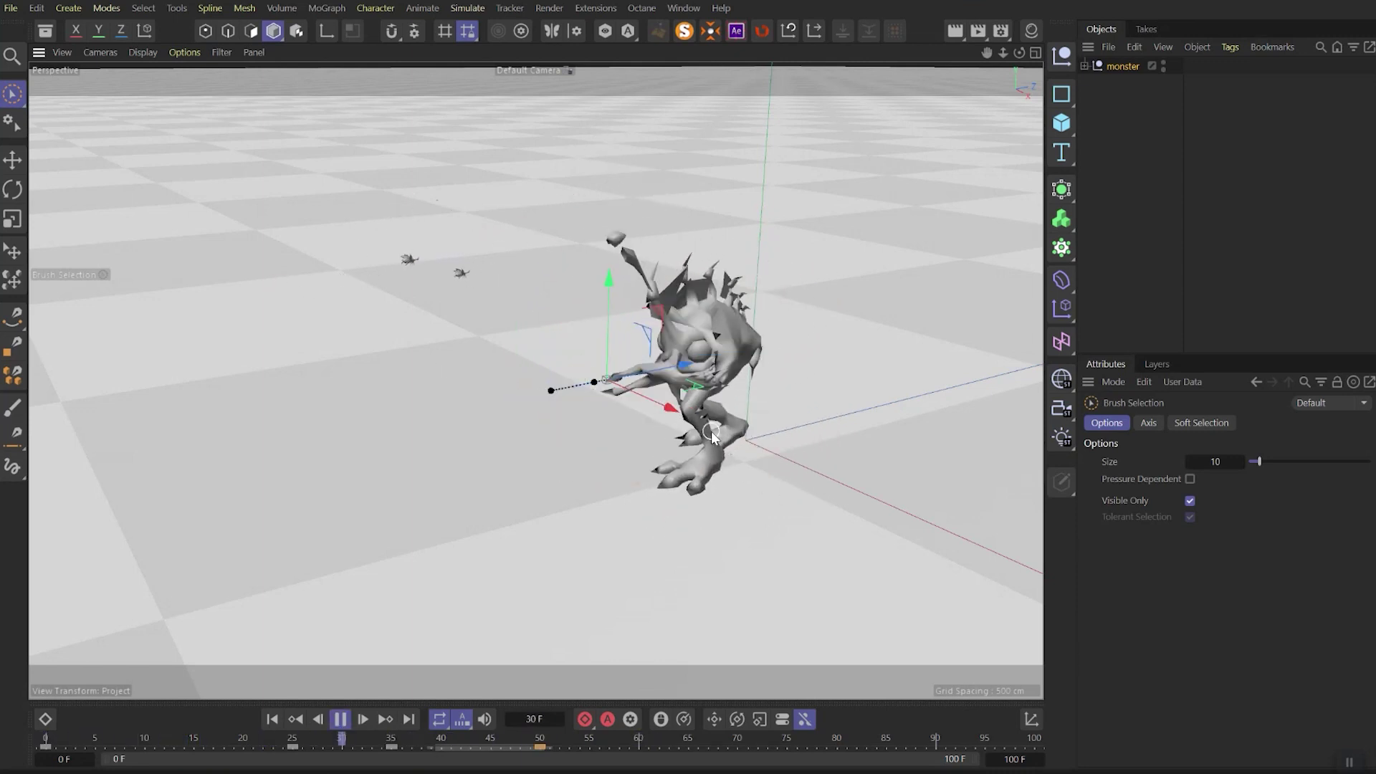
pyautogui.press('F8')
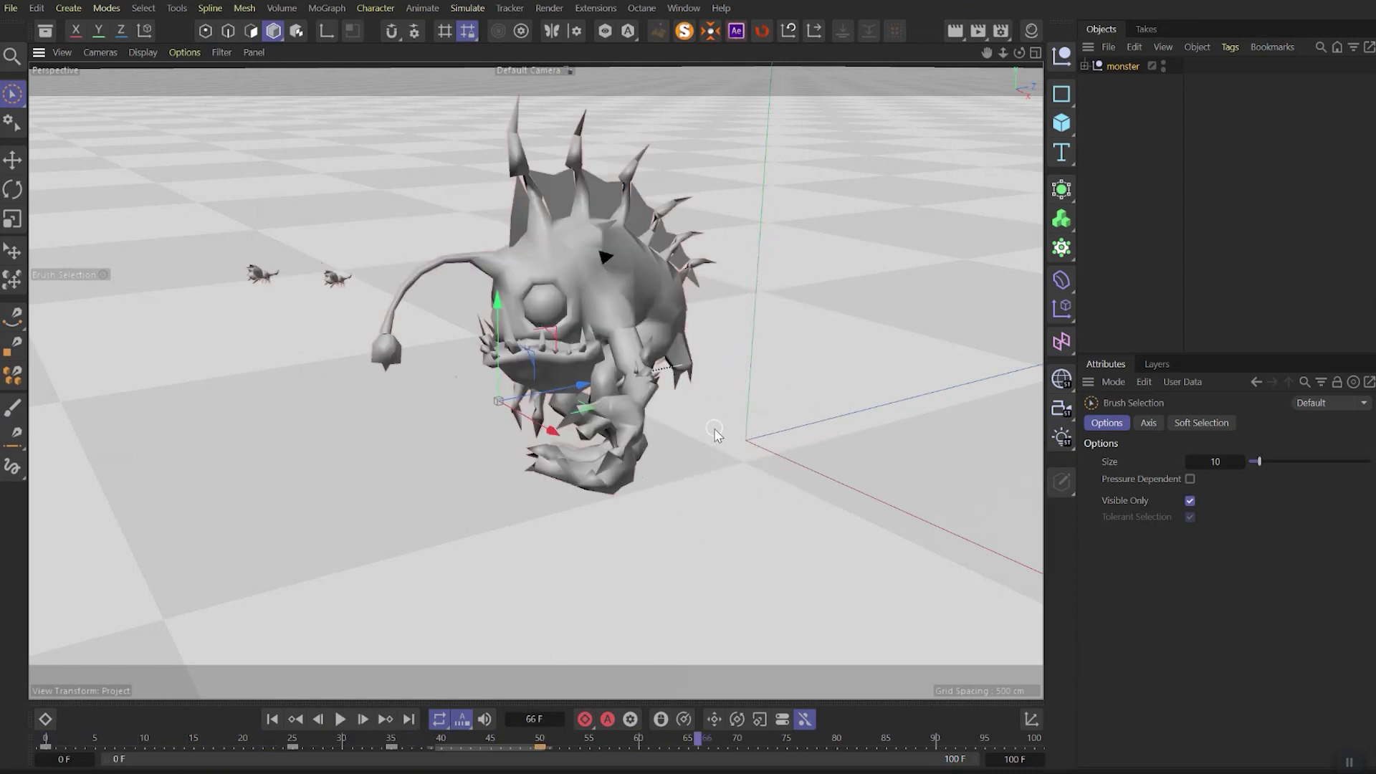
pyautogui.press('F8')
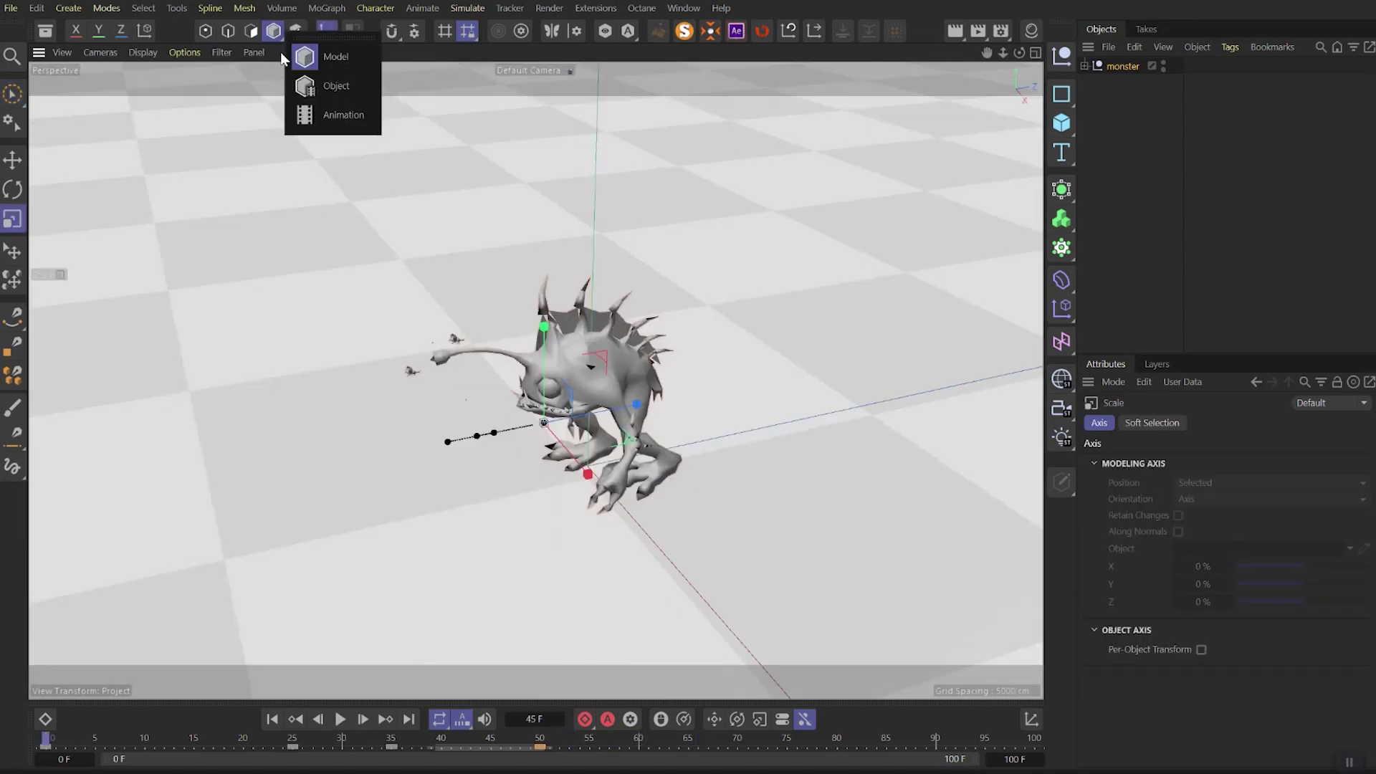
pyautogui.click(340, 98)
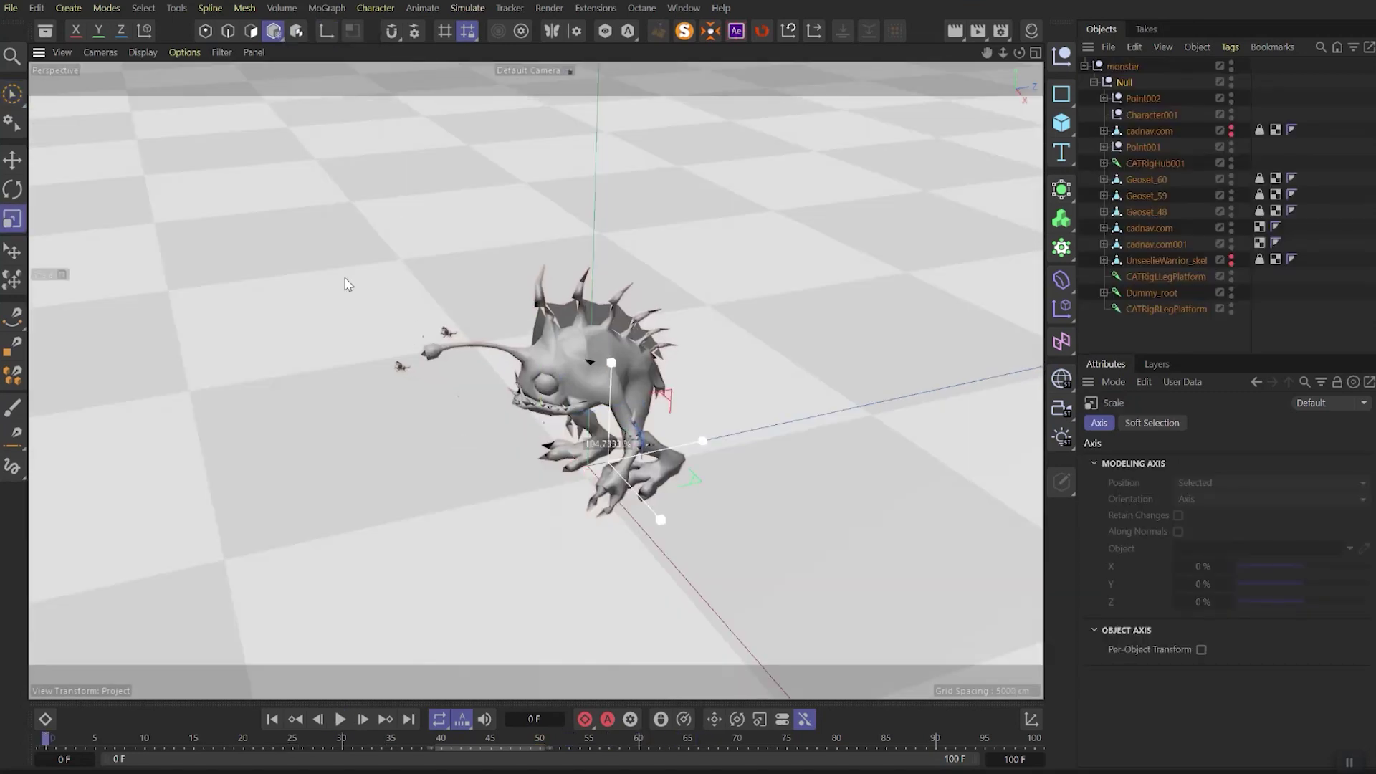
# Step: Scale up the Null that holds the monster's parts and move it in the viewport while the animation plays
pyautogui.moveTo(347, 282); pyautogui.dragTo(950, 213)
pyautogui.press('e')
pyautogui.press('F8')
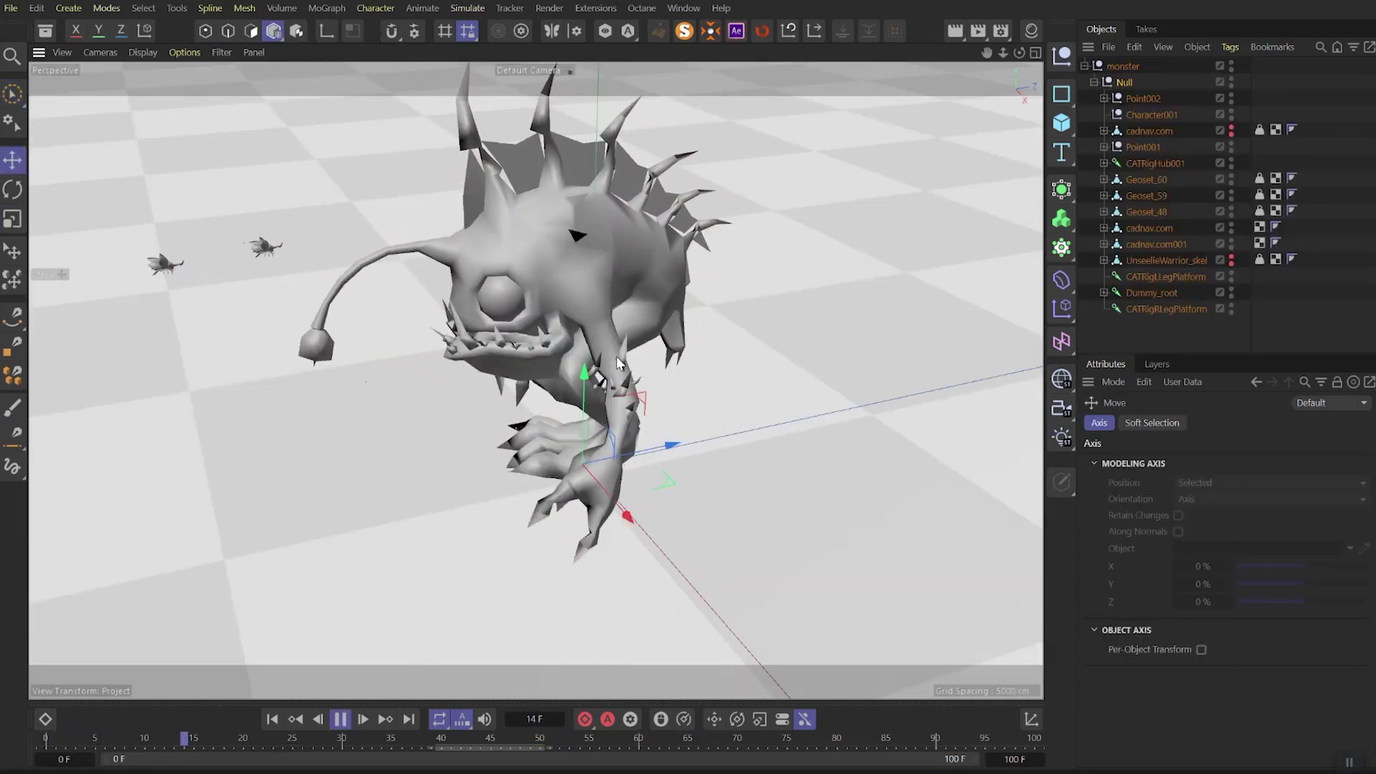
pyautogui.moveTo(749, 347); pyautogui.dragTo(447, 415)
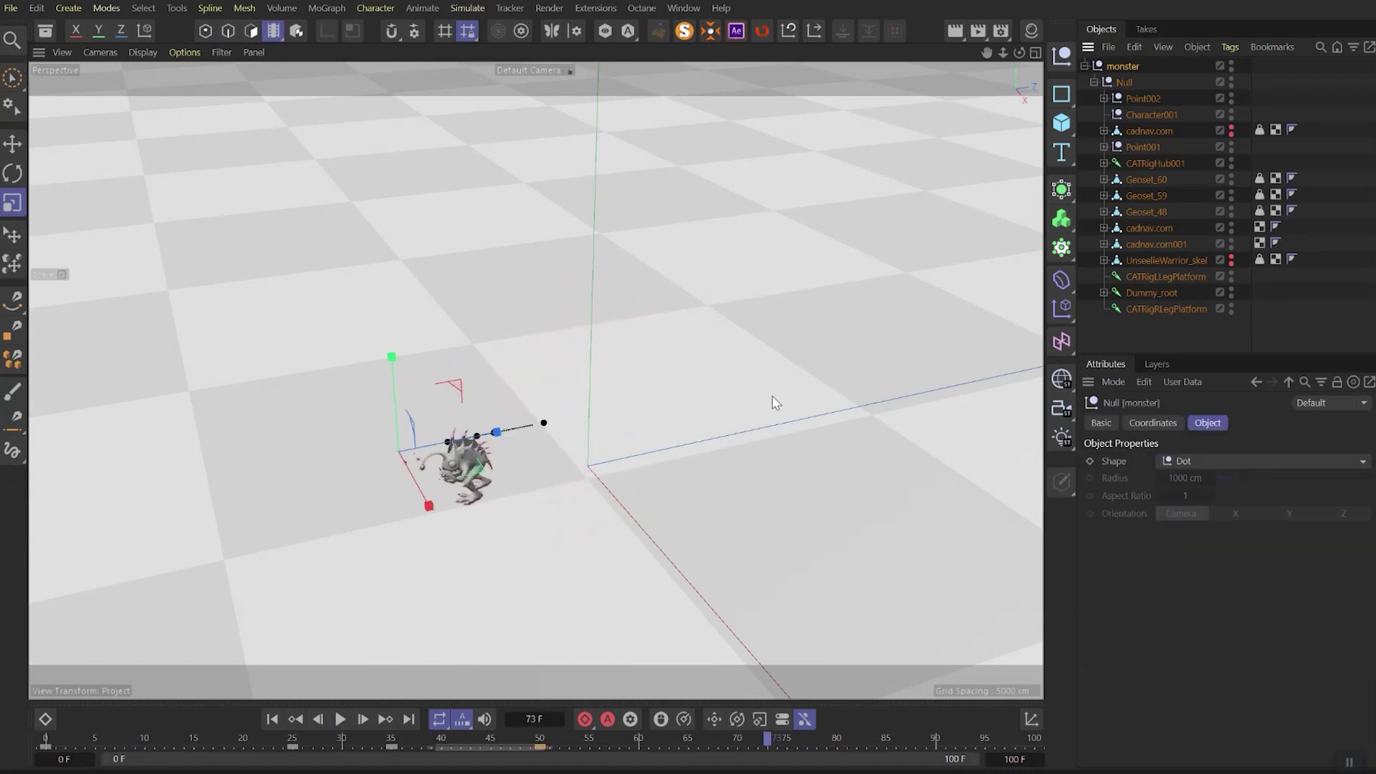
pyautogui.click(847, 377)
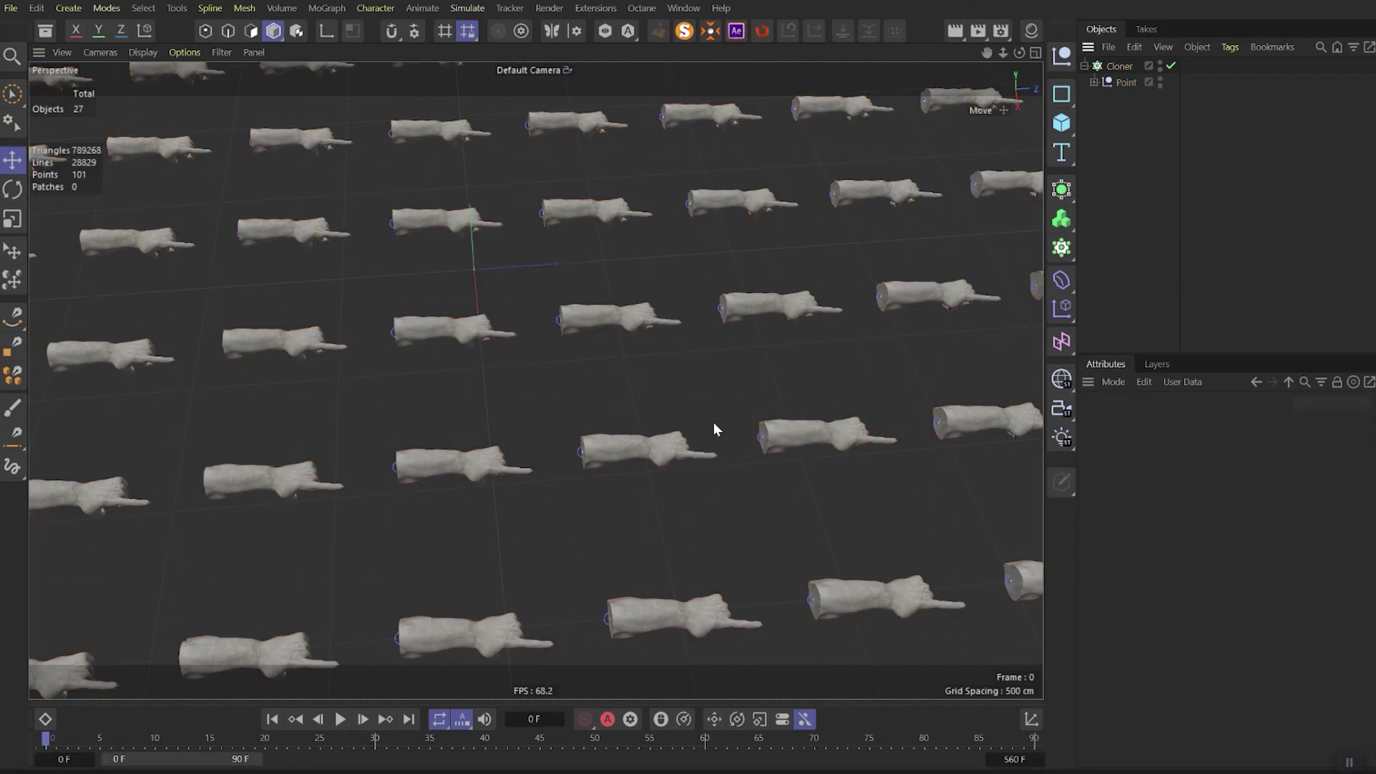
# Step: Select the Cloner with the grid of hands and add a Plain effector to it
pyautogui.keyDown('alt'); pyautogui.moveTo(603, 442); pyautogui.dragTo(622, 423, button='right'); pyautogui.keyUp('alt')
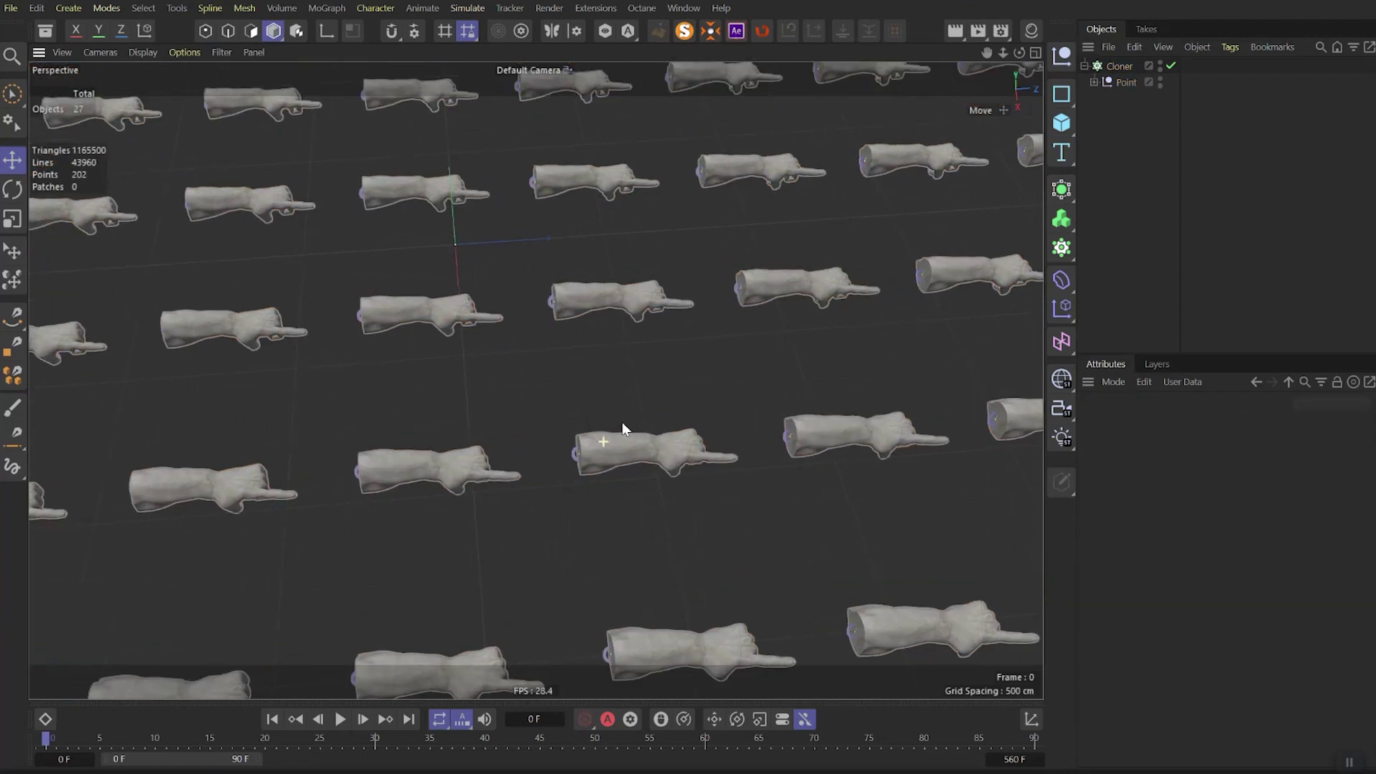
pyautogui.click(1116, 65)
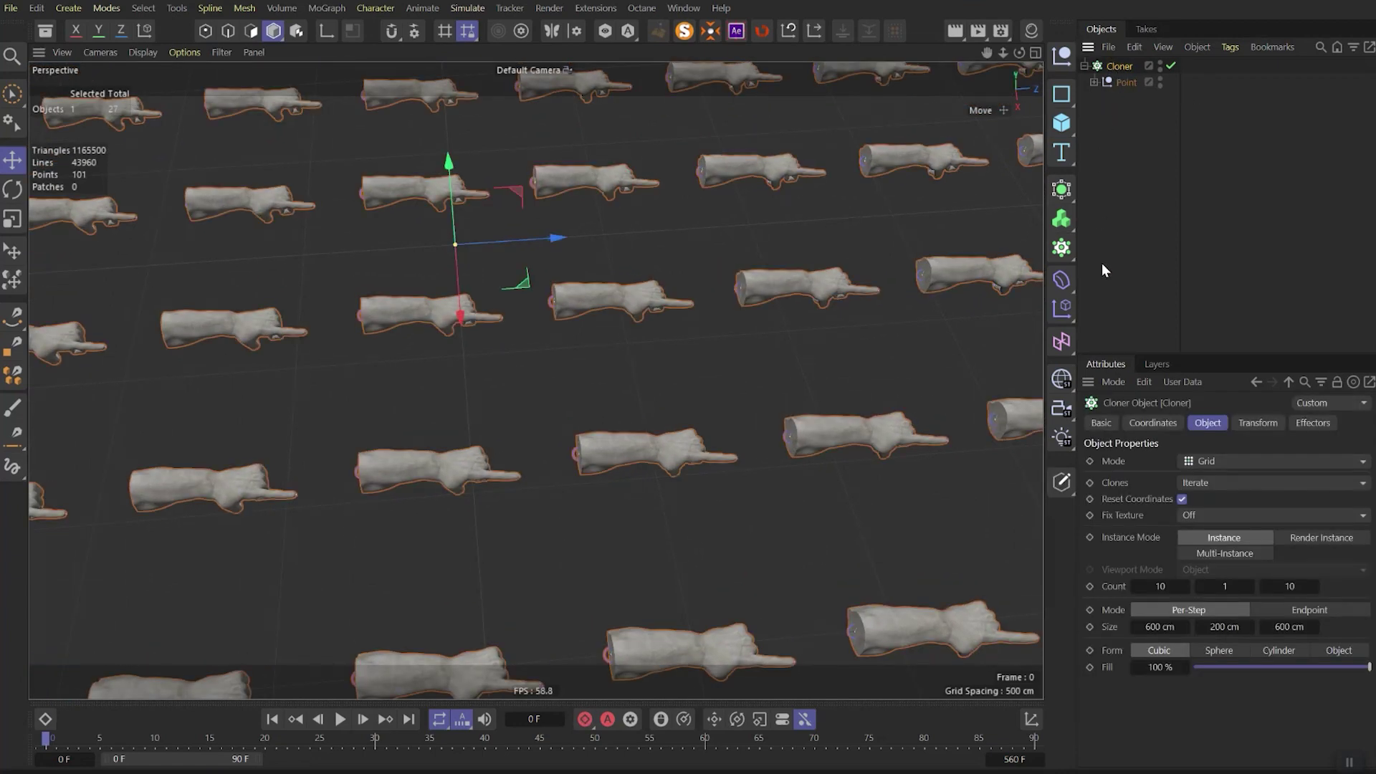
pyautogui.click(1064, 310)
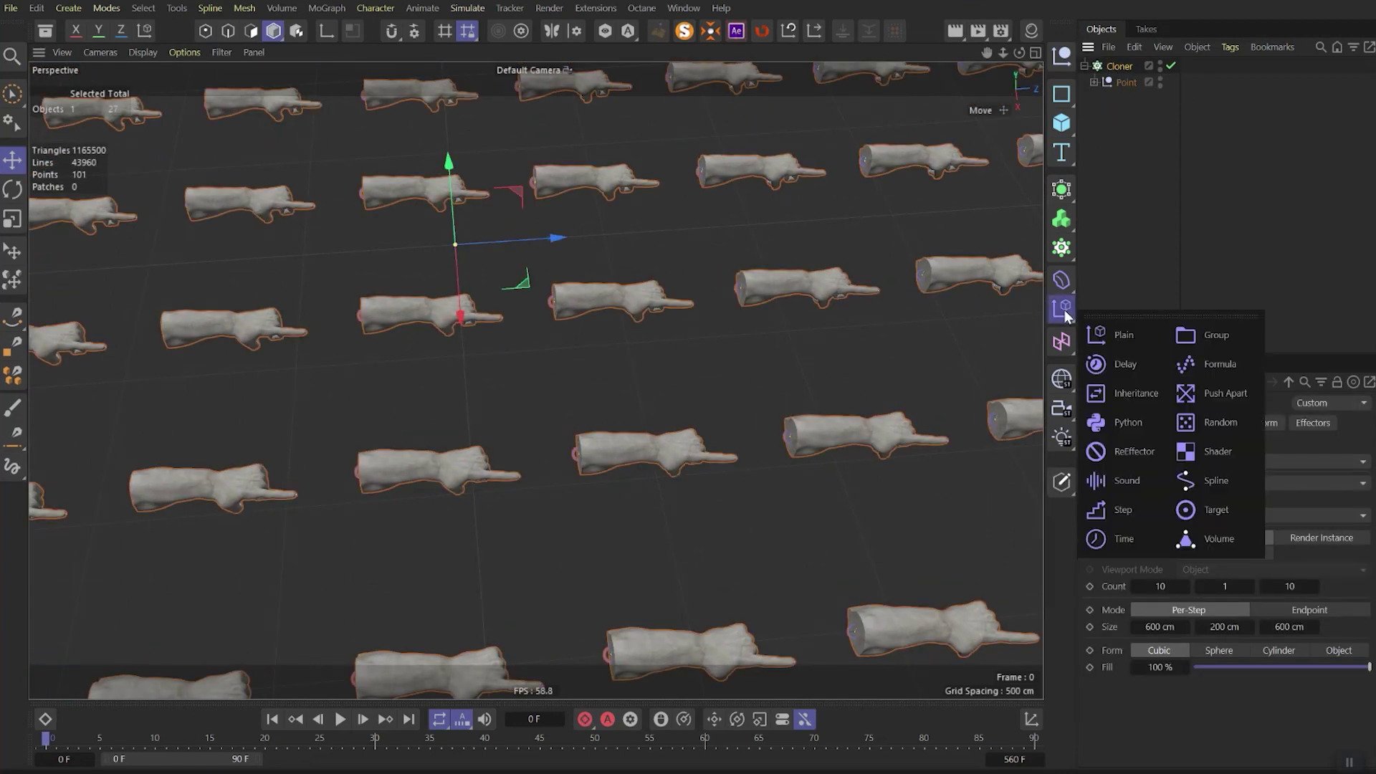
pyautogui.click(1124, 334)
# Step: Disable Position and enable Rotation on the Plain effector, setting its R.H value to 360°
pyautogui.click(1182, 536)
pyautogui.click(1182, 551)
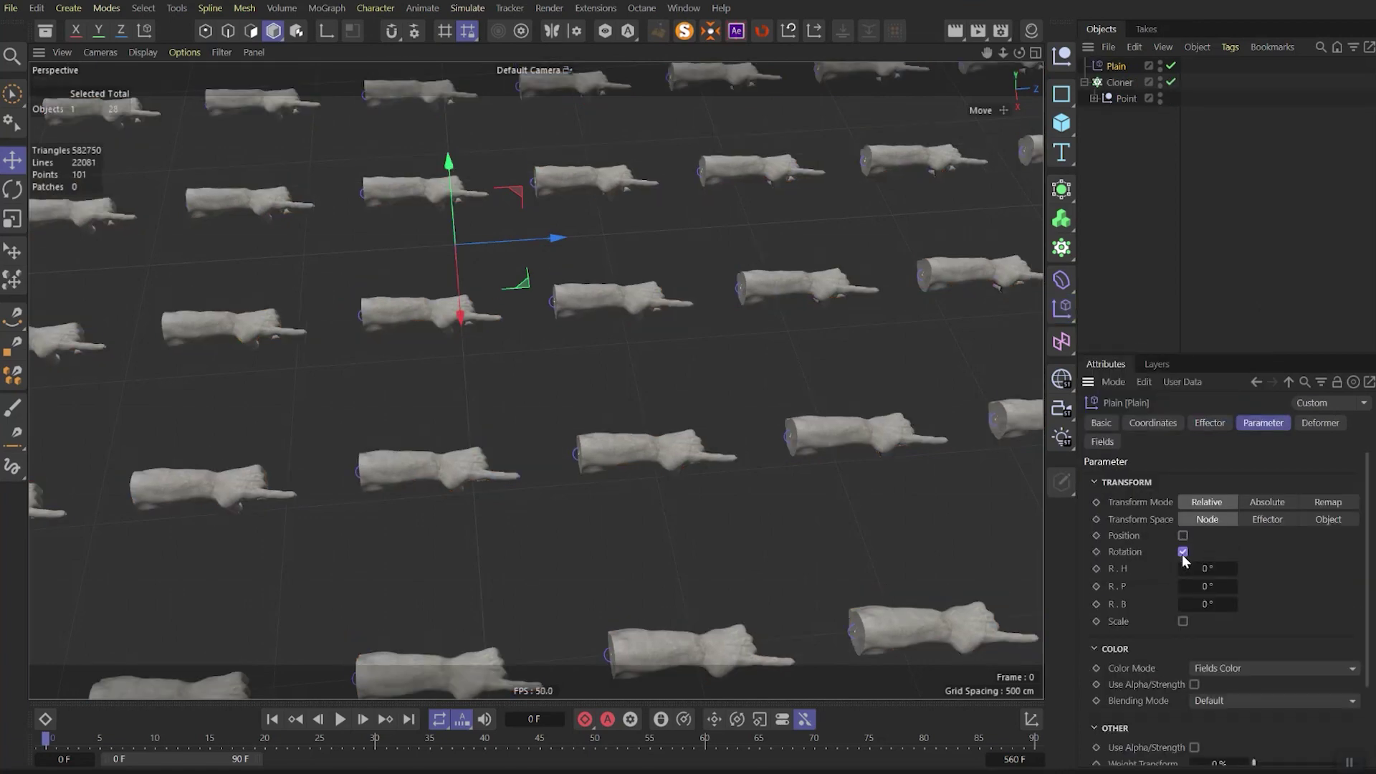
pyautogui.moveTo(1204, 568); pyautogui.dragTo(1133, 553)
pyautogui.write('360')
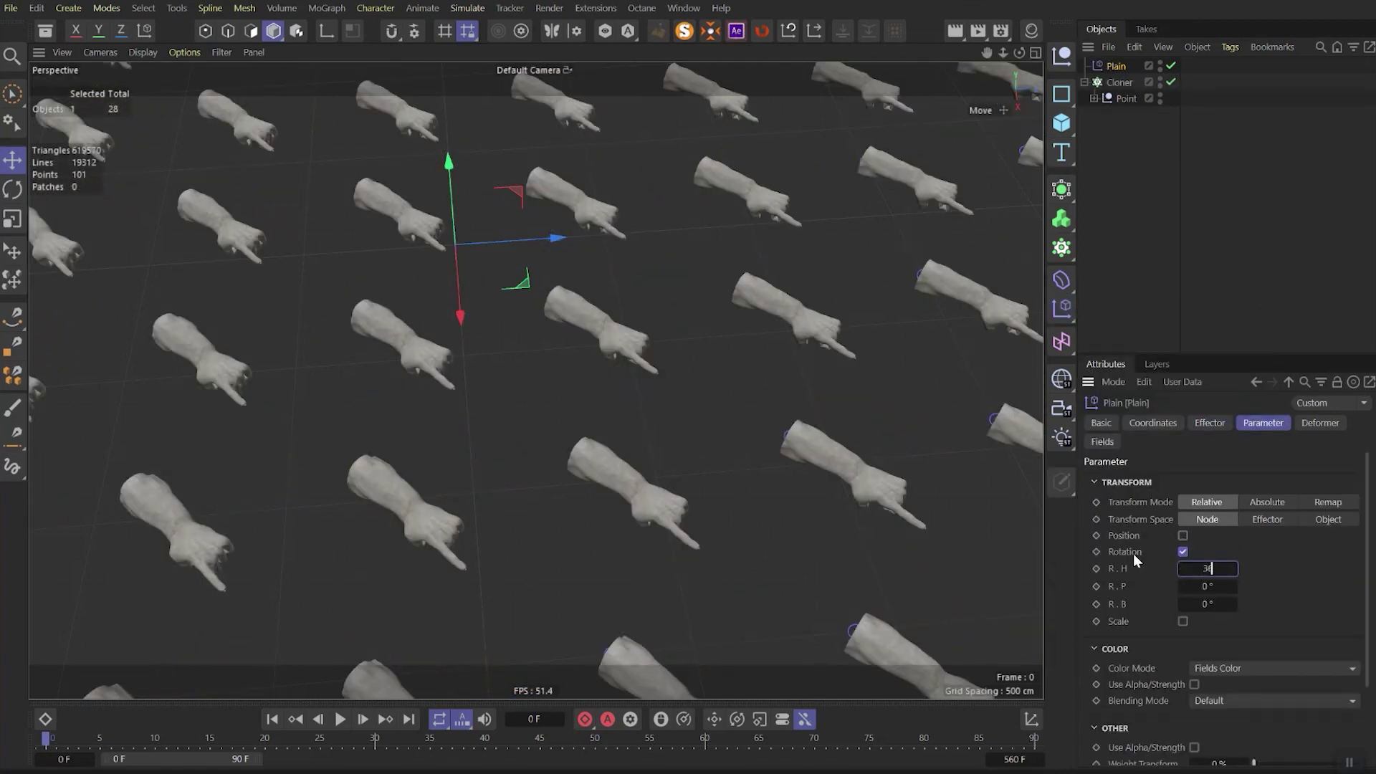
pyautogui.press('Return')
# Step: Add a Random Field to the Plain effector's fields
pyautogui.click(1102, 441)
pyautogui.click(1121, 604)
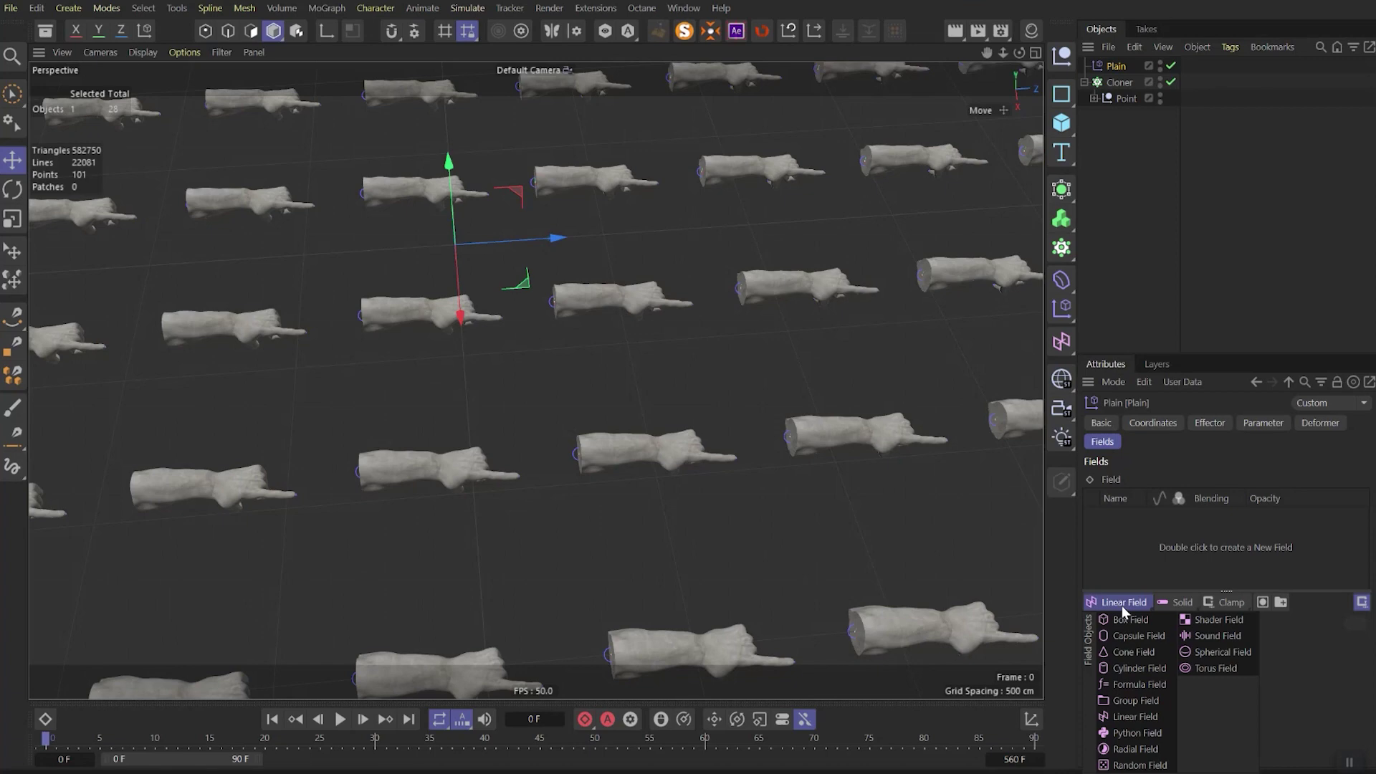
pyautogui.click(1139, 765)
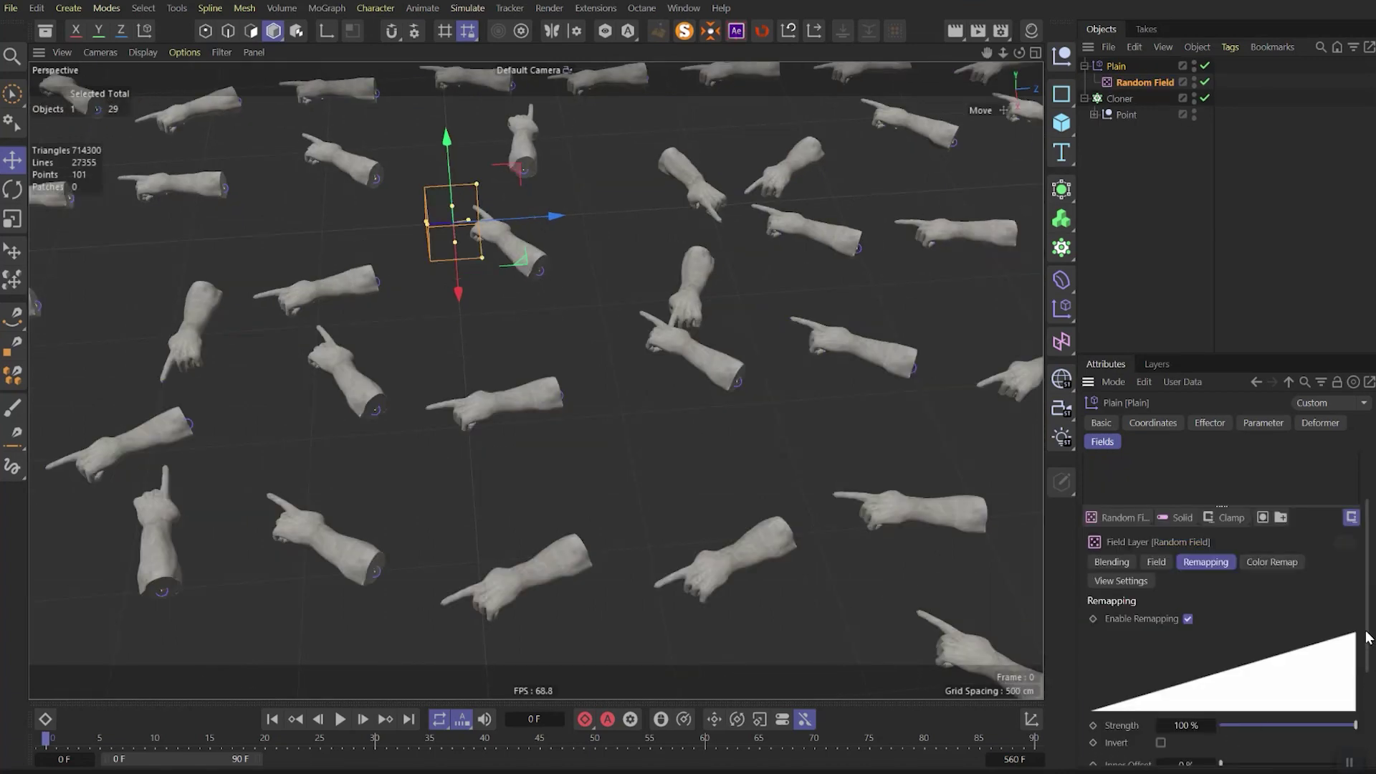
# Step: Set the Random Field's remapping contour mode to Step and raise its number of steps
pyautogui.moveTo(1368, 637); pyautogui.dragTo(1368, 743)
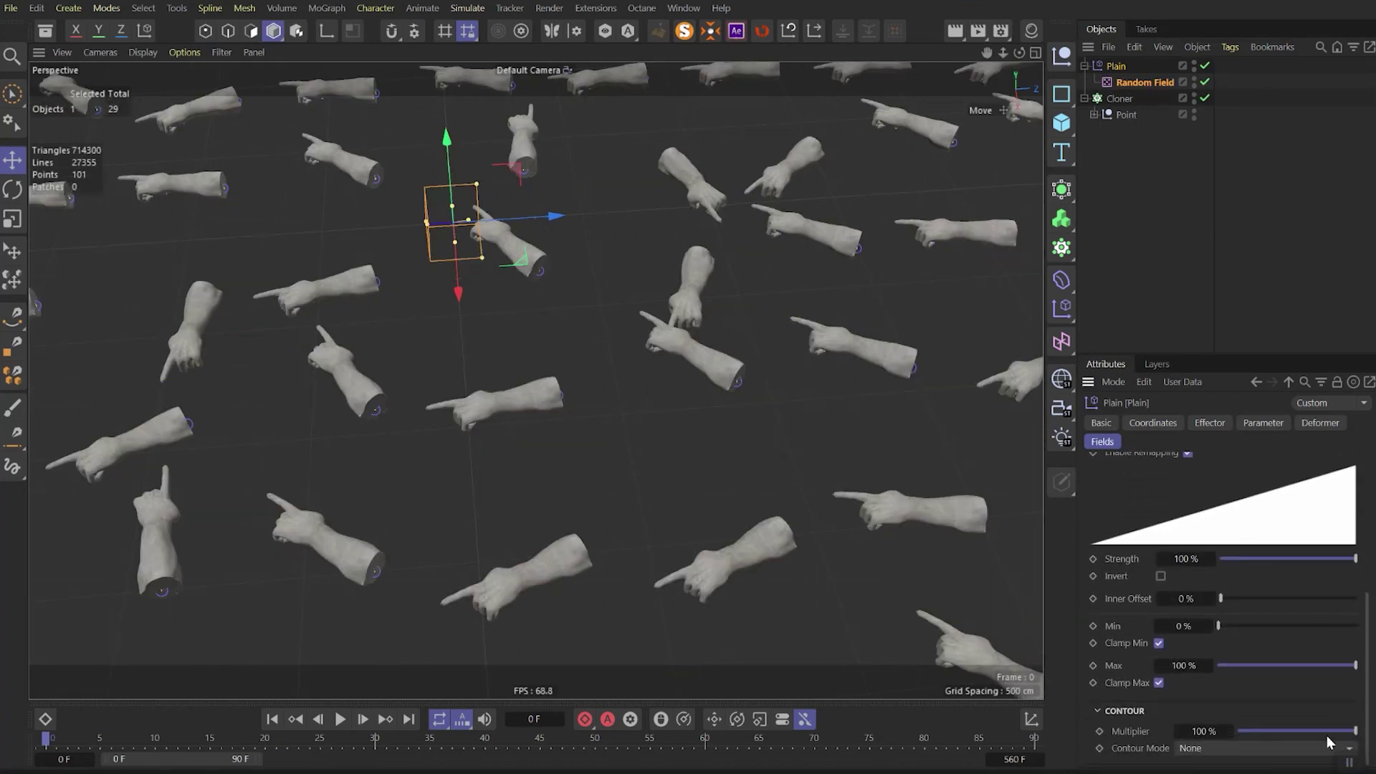
pyautogui.click(1190, 746)
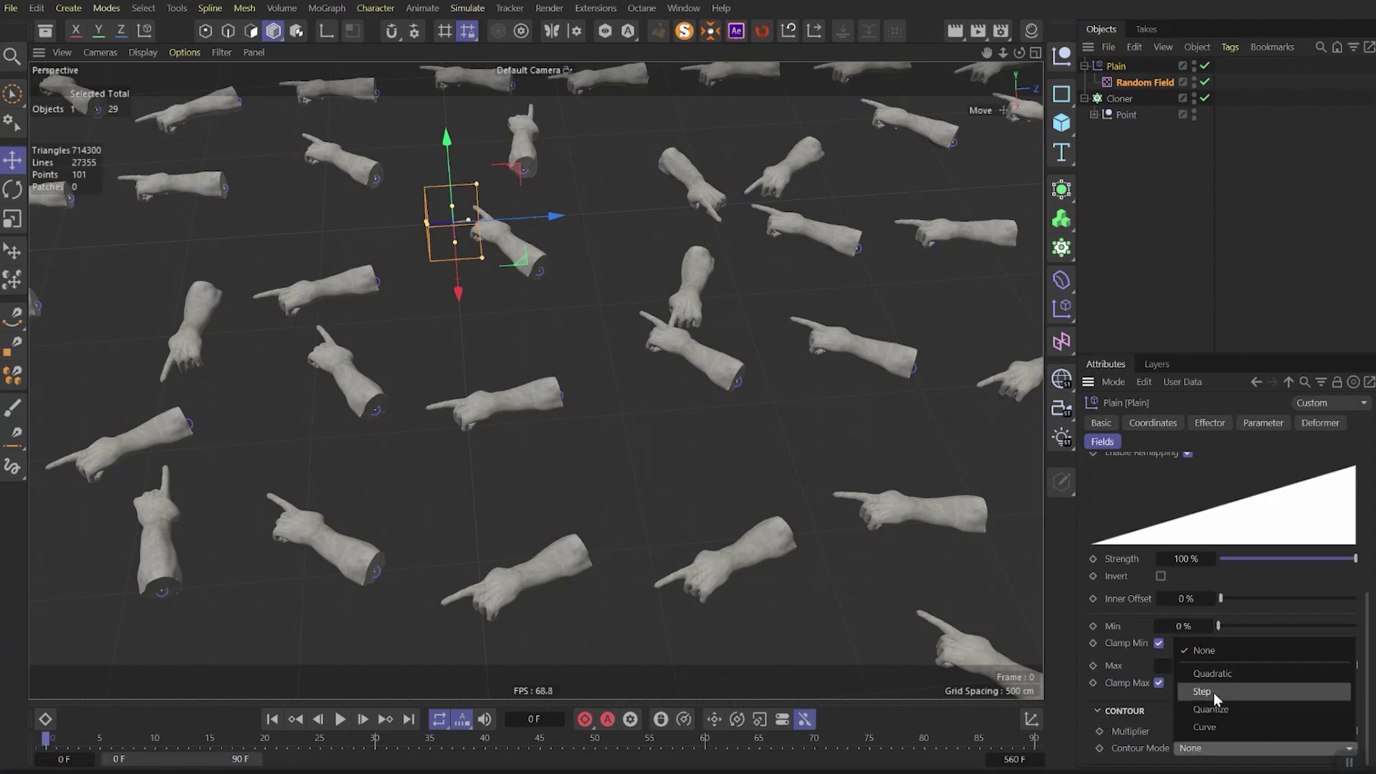
pyautogui.click(1214, 692)
pyautogui.click(1230, 748)
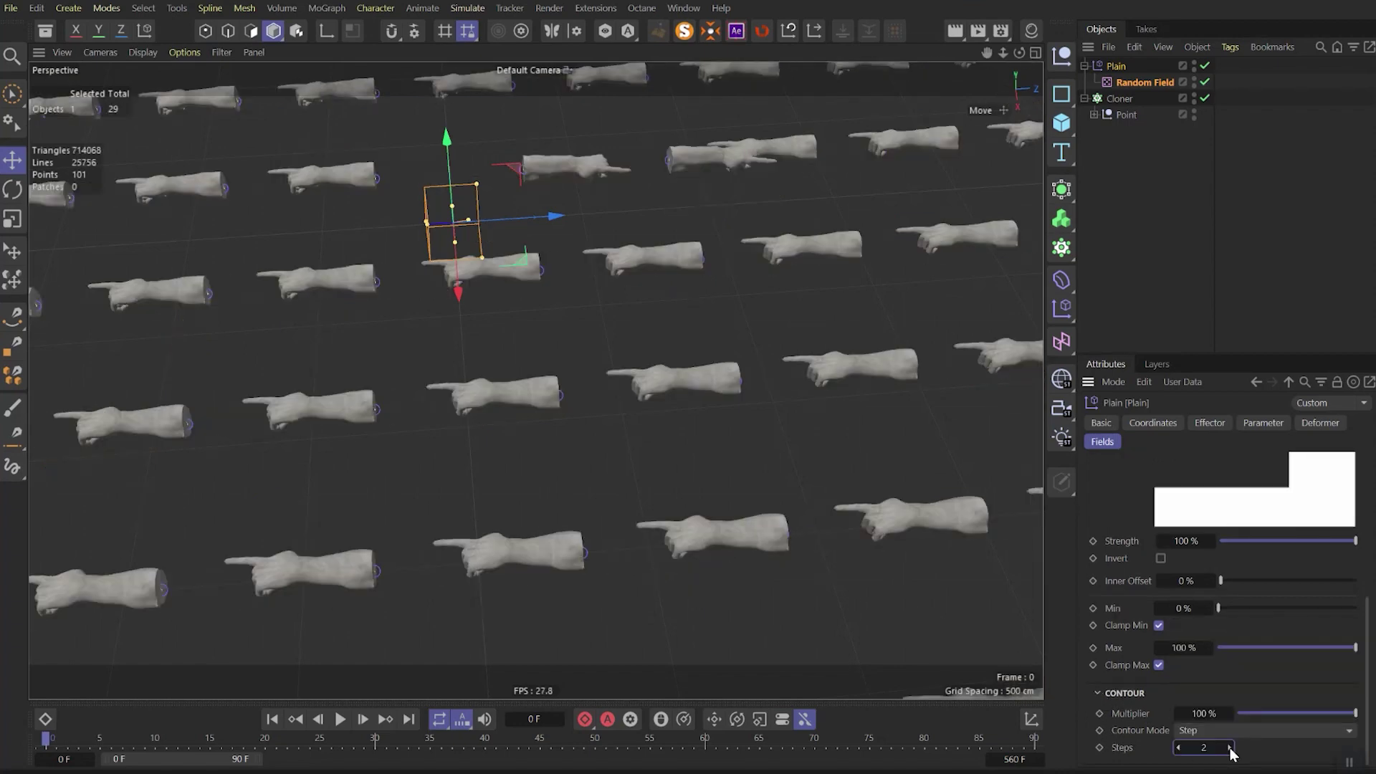
pyautogui.click(1229, 747)
pyautogui.click(1230, 748)
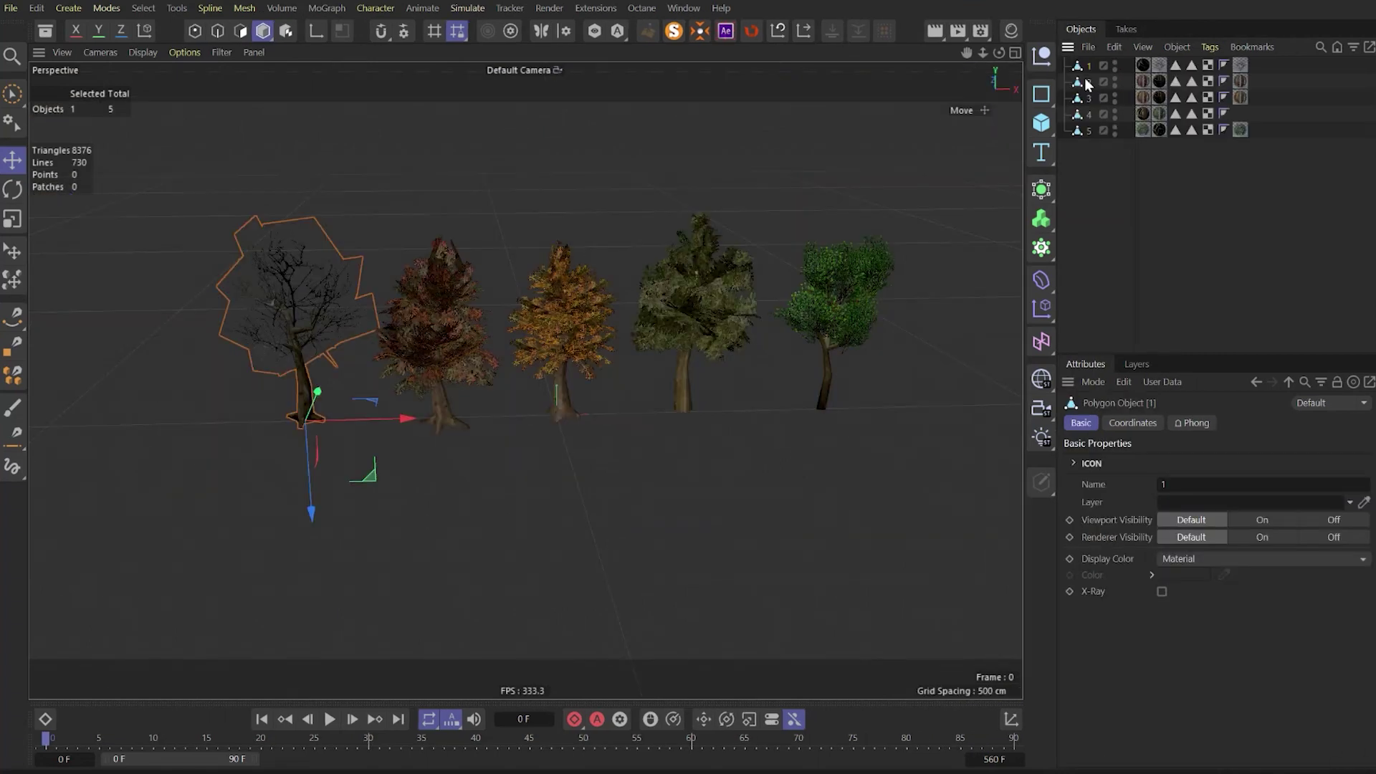
# Step: Look through the tree objects and make all five, 1 to 5, children of the Cloner
pyautogui.click(1089, 81)
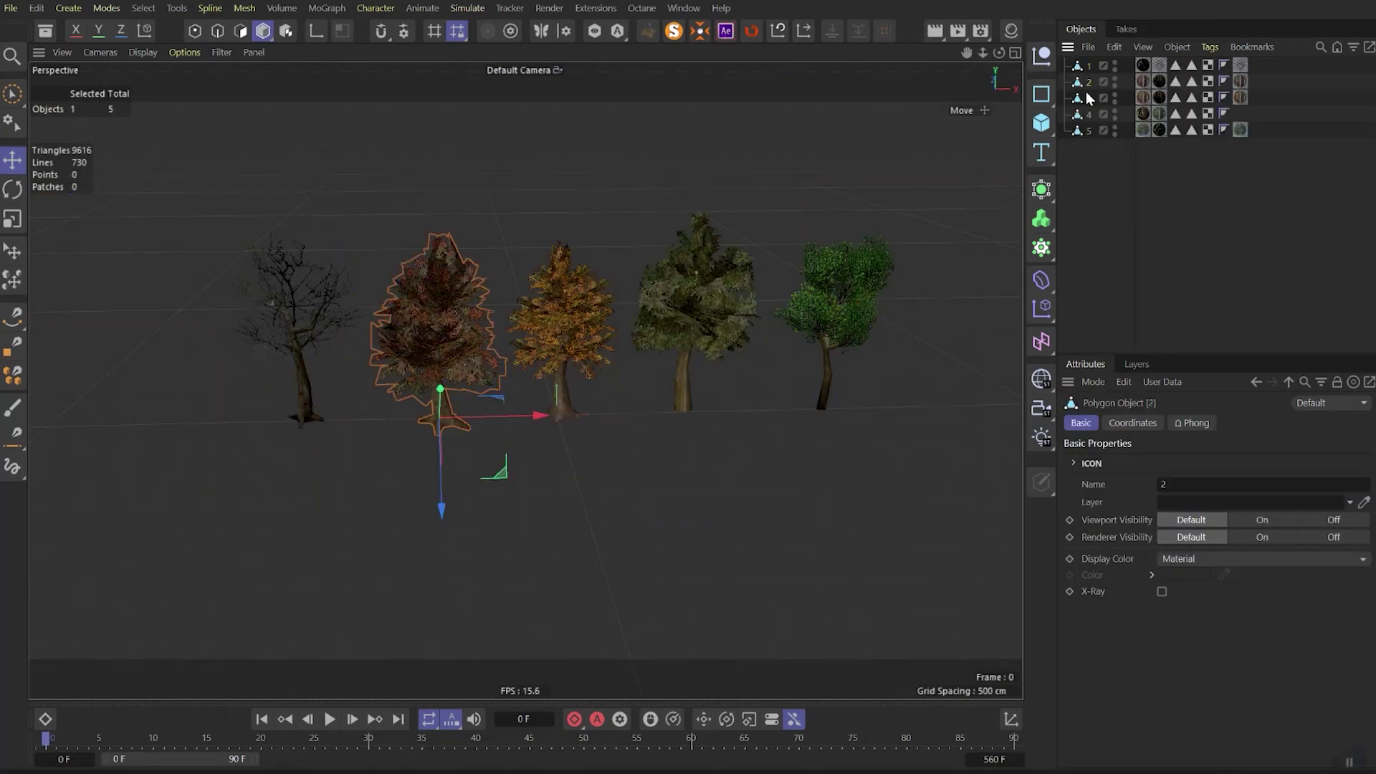
pyautogui.click(1088, 98)
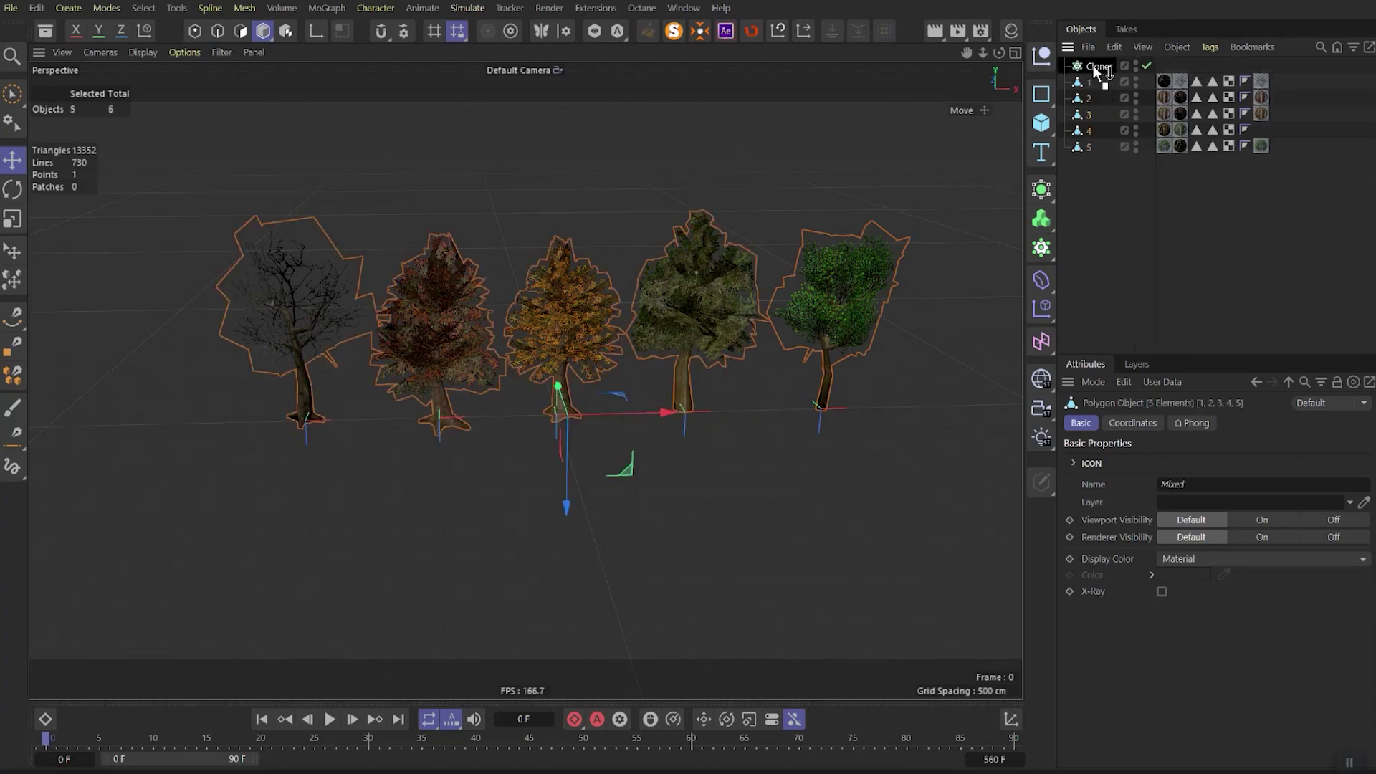
pyautogui.moveTo(1097, 79); pyautogui.dragTo(1093, 68)
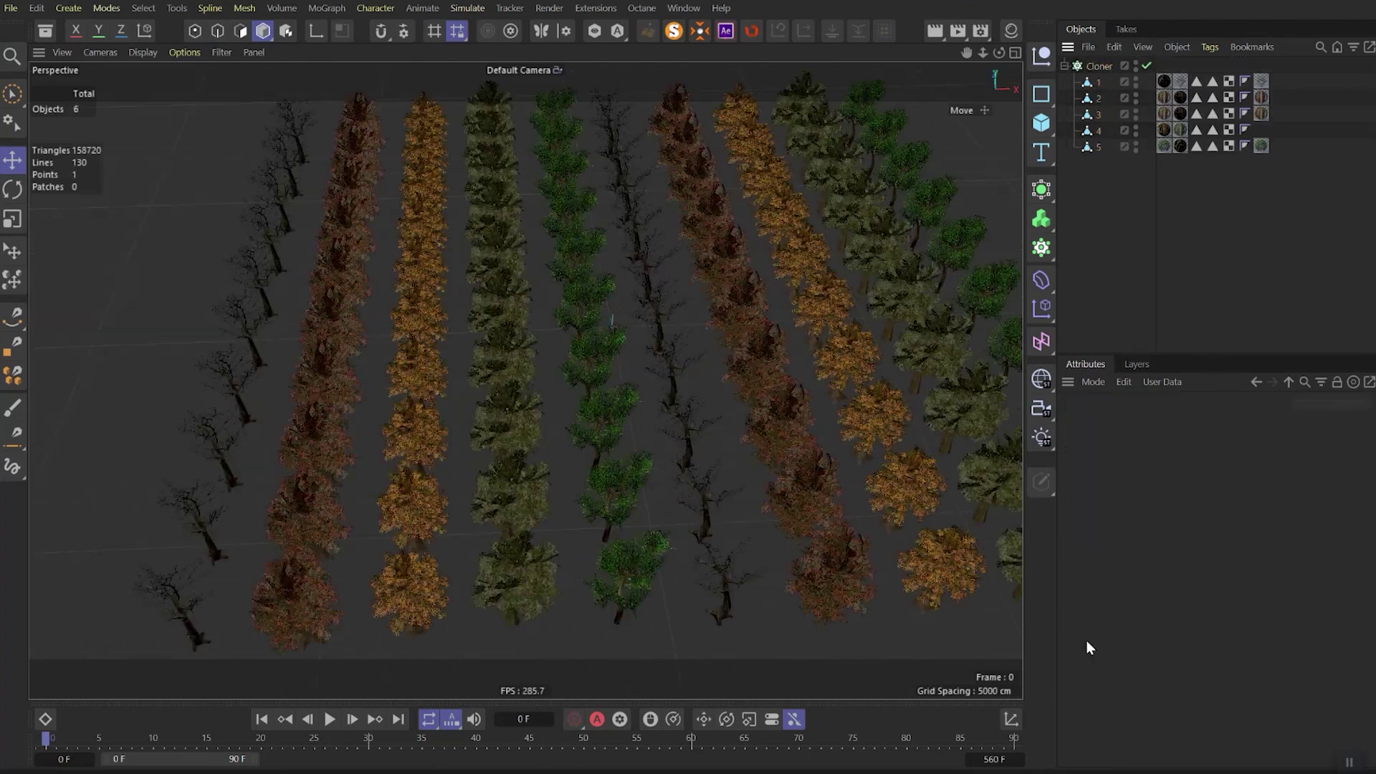
# Step: Select the Cloner with the tree grid and set its Clones option to Sort
pyautogui.keyDown('alt'); pyautogui.moveTo(760, 630); pyautogui.dragTo(725, 479); pyautogui.keyUp('alt')
pyautogui.click(726, 480)
pyautogui.click(1195, 482)
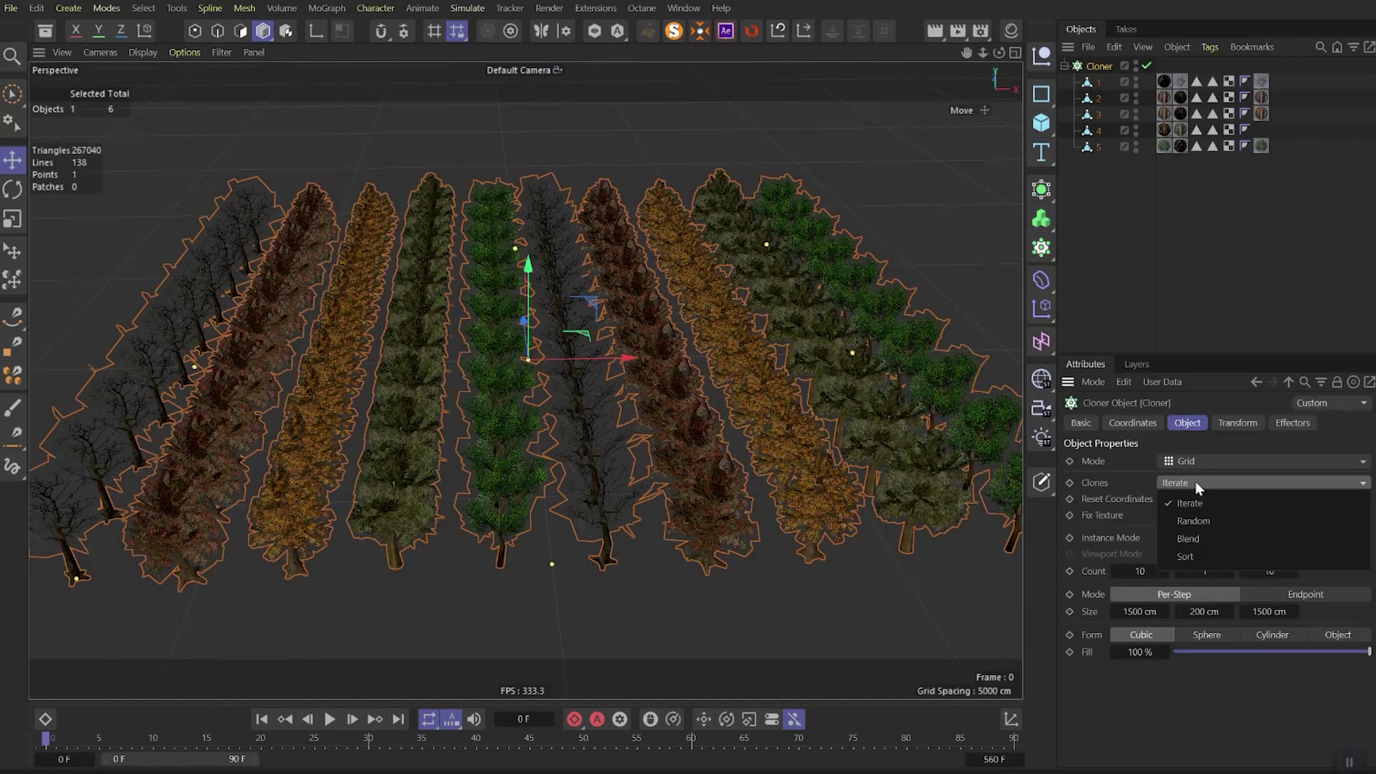
pyautogui.click(1196, 556)
# Step: Add a Plain effector to the tree Cloner with Position off and Modify Clone set to 100%
pyautogui.click(1041, 308)
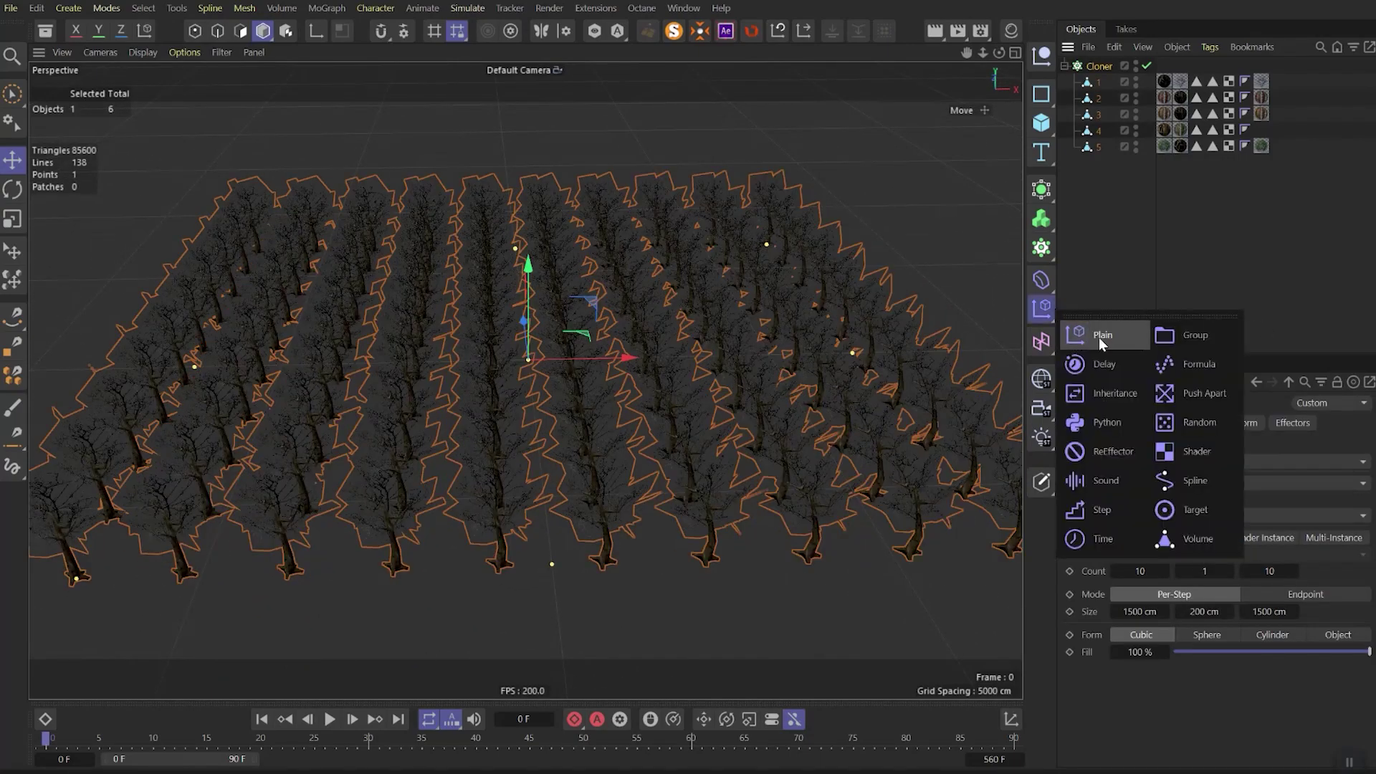
pyautogui.click(1099, 334)
pyautogui.click(1243, 423)
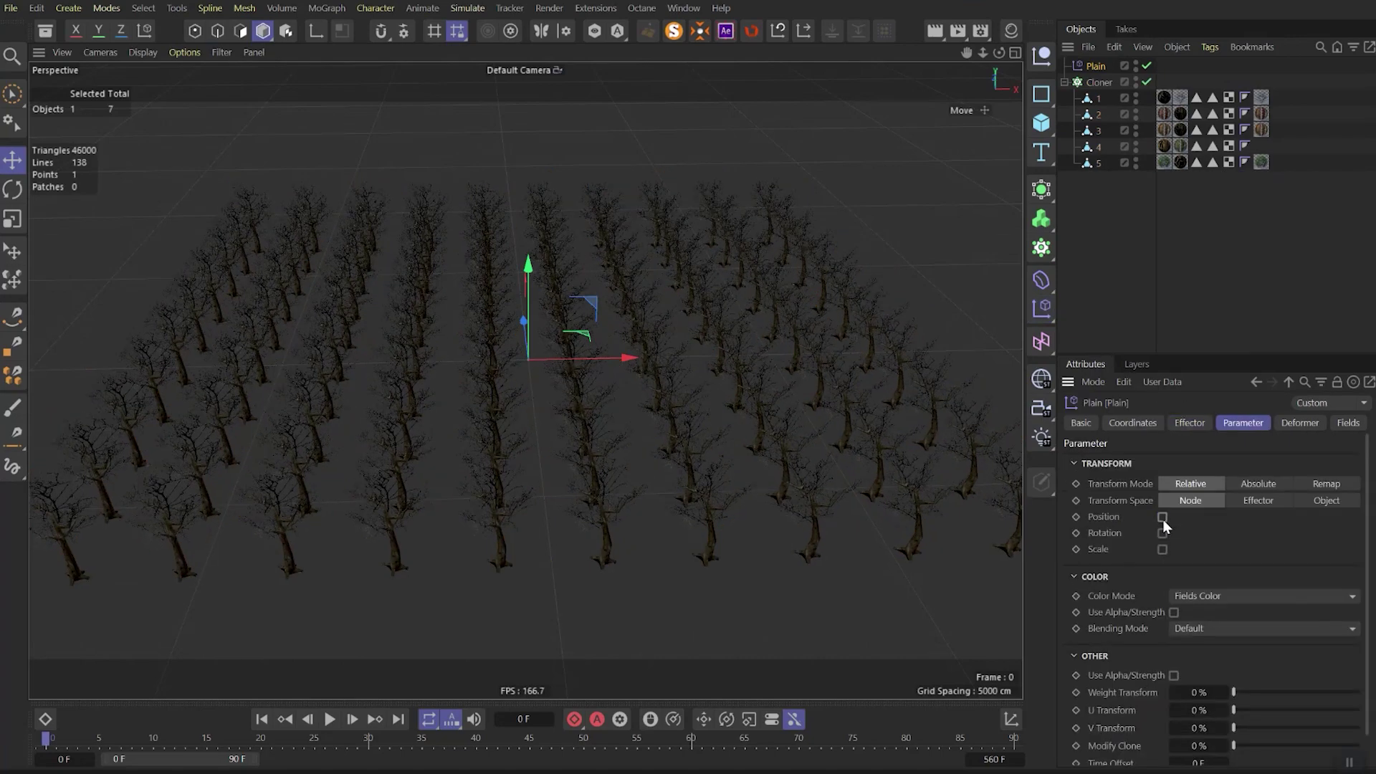
pyautogui.moveTo(1370, 604); pyautogui.dragTo(1370, 640)
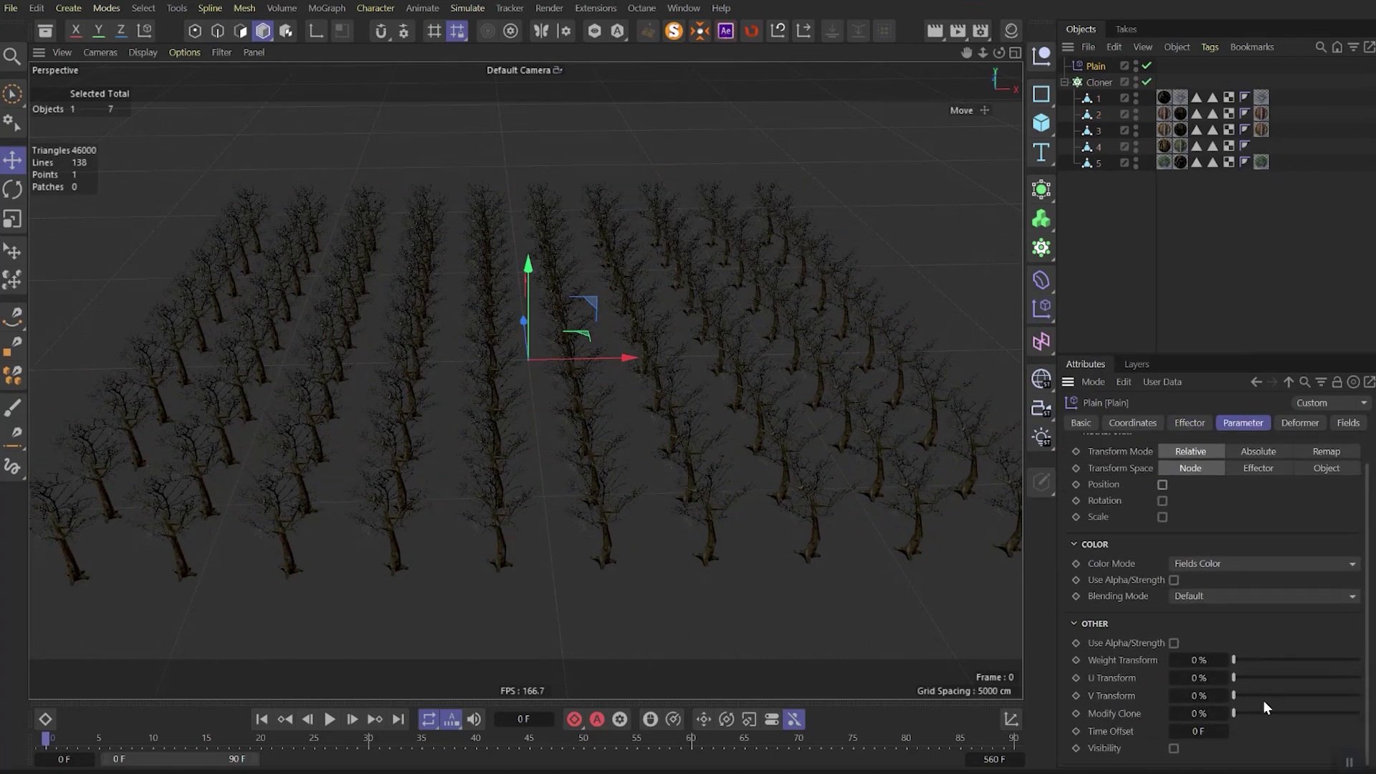
pyautogui.moveTo(1254, 712); pyautogui.dragTo(1355, 721)
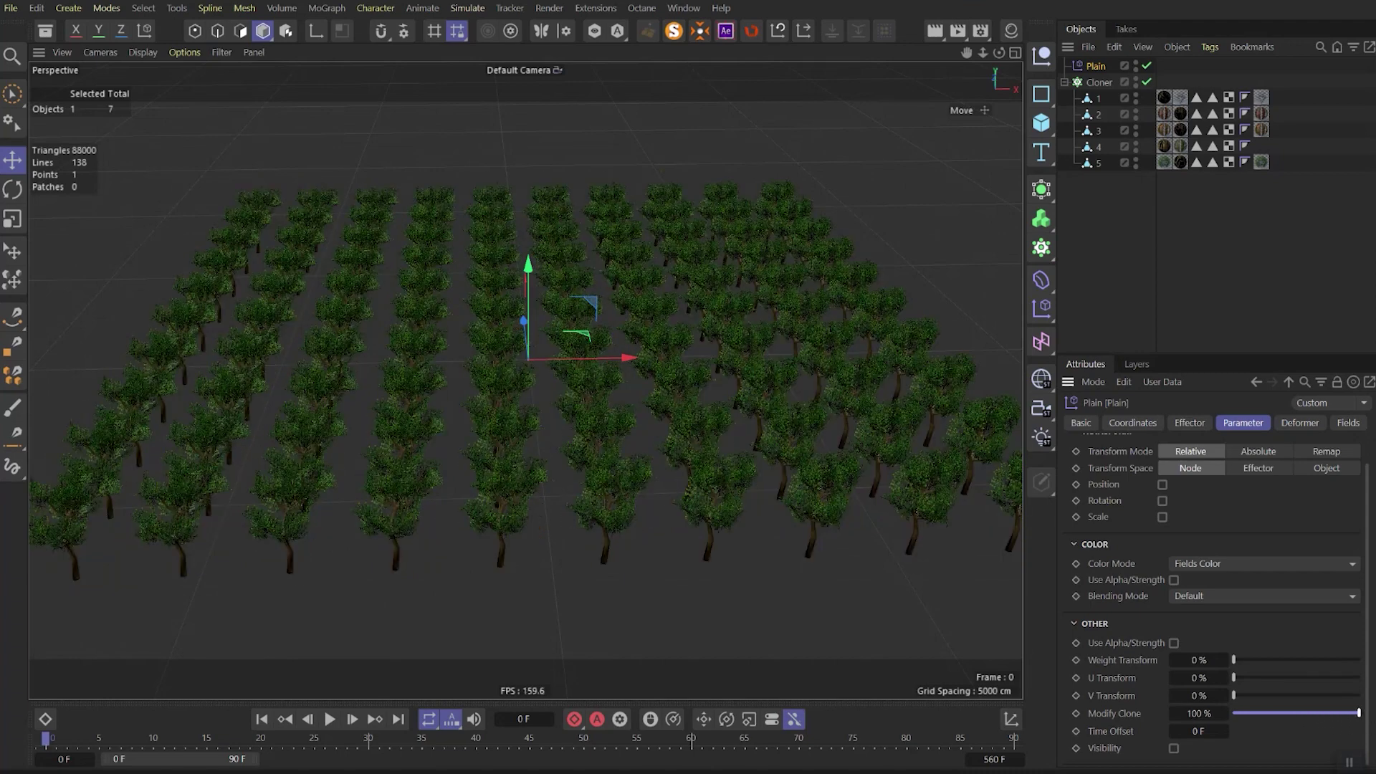
# Step: Add a Spherical Field to limit the tree grid's Plain effector
pyautogui.click(1348, 422)
pyautogui.click(1091, 584)
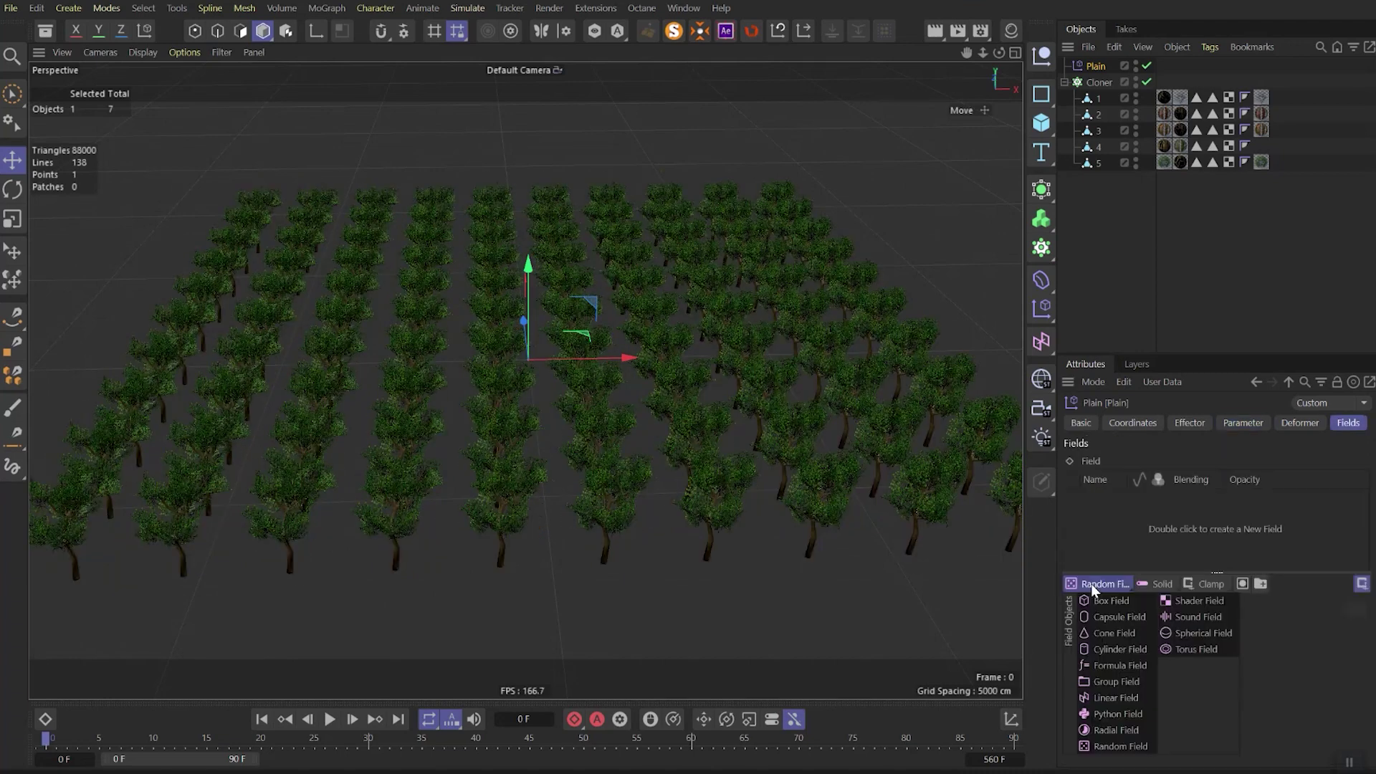
pyautogui.click(1197, 637)
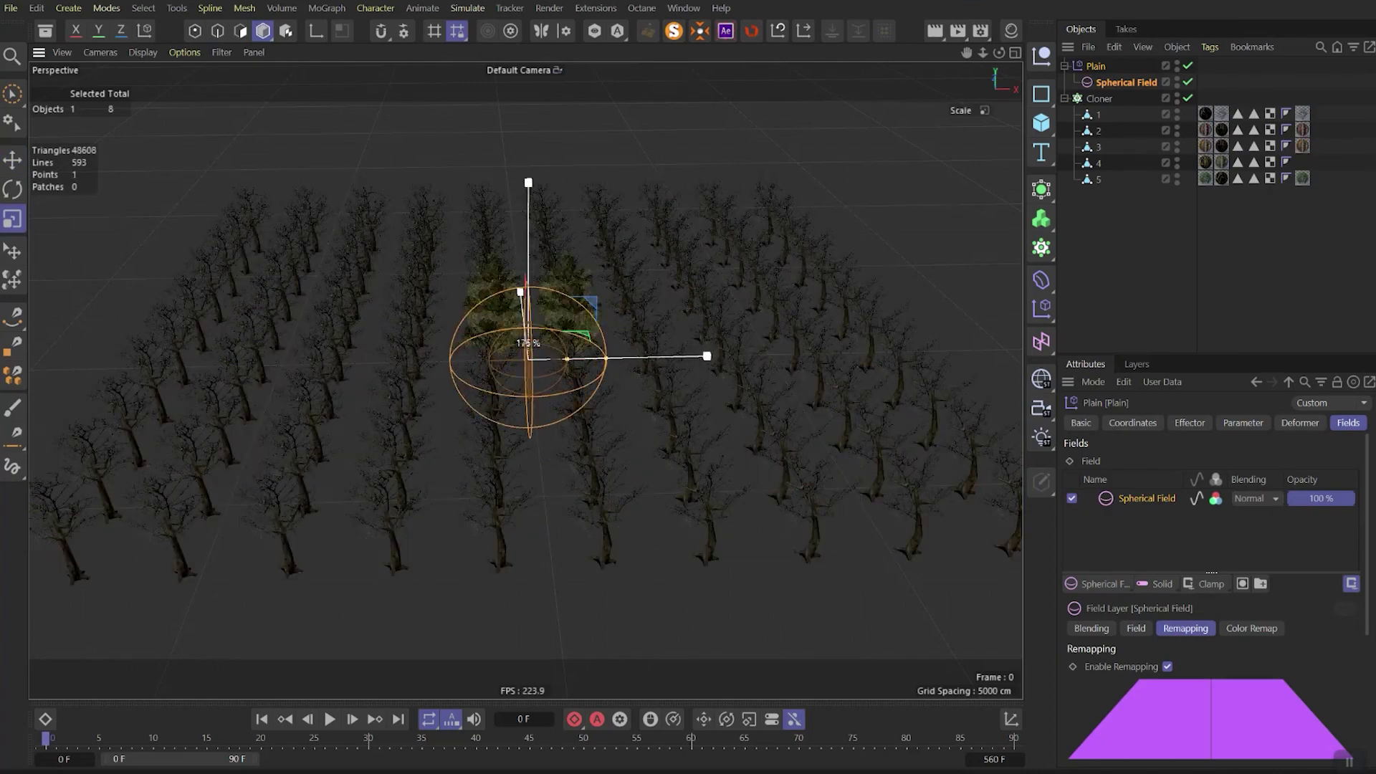
# Step: Scale the Spherical Field up to cover most of the tree grid and slightly reduce its inner offset from 34%
pyautogui.moveTo(215, 347); pyautogui.dragTo(989, 383)
pyautogui.moveTo(719, 356); pyautogui.dragTo(665, 369)
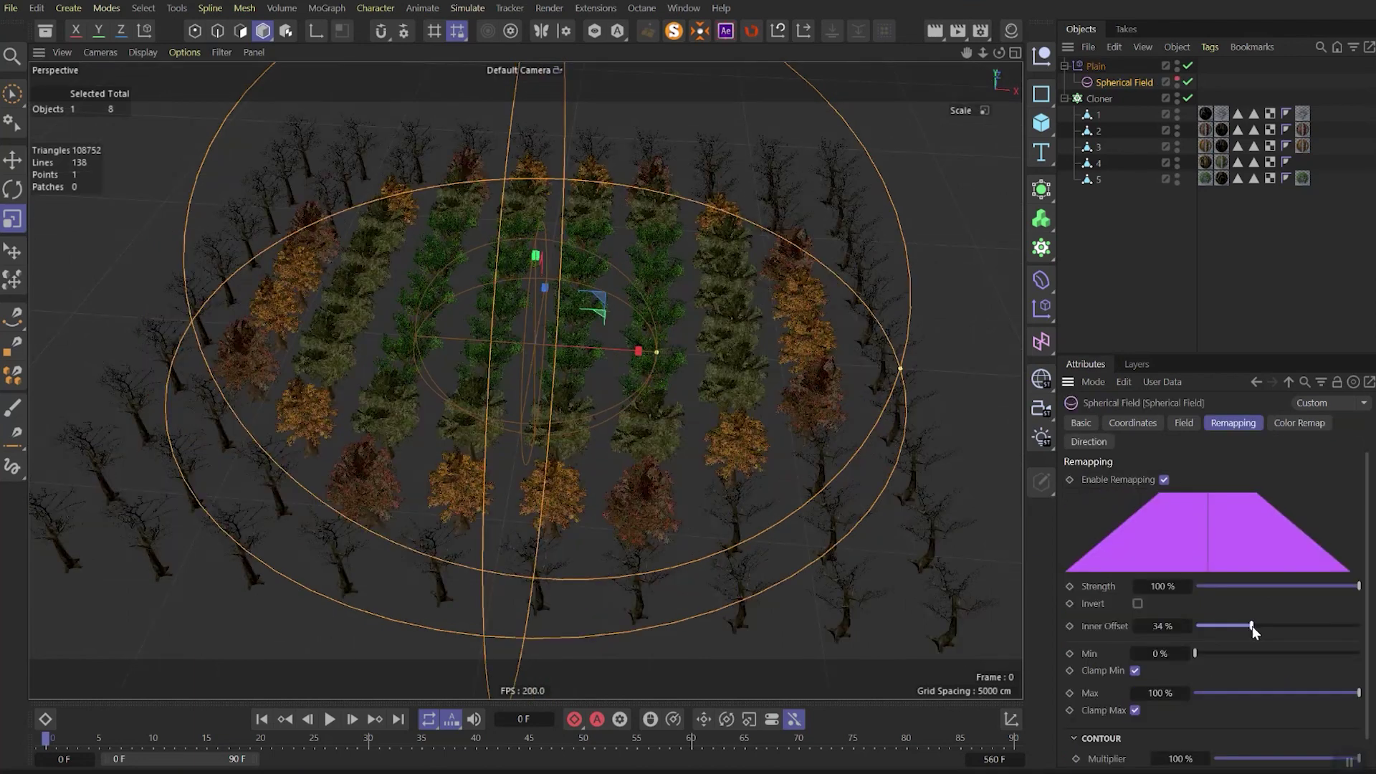
pyautogui.moveTo(1253, 626); pyautogui.dragTo(1241, 629)
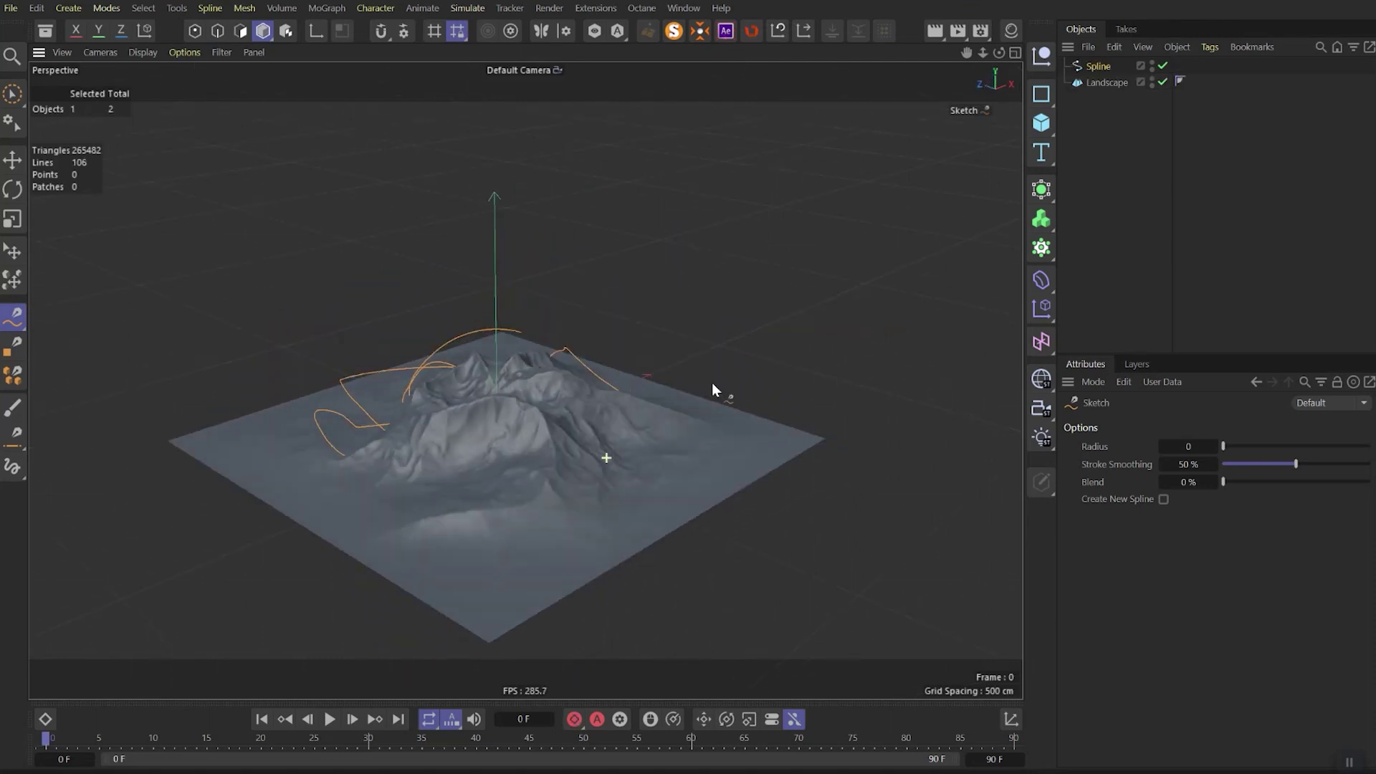
# Step: Try the Project tool on the sketched spline, and add a Projection deformer under it targeting Landscape along -Y
pyautogui.press('e')
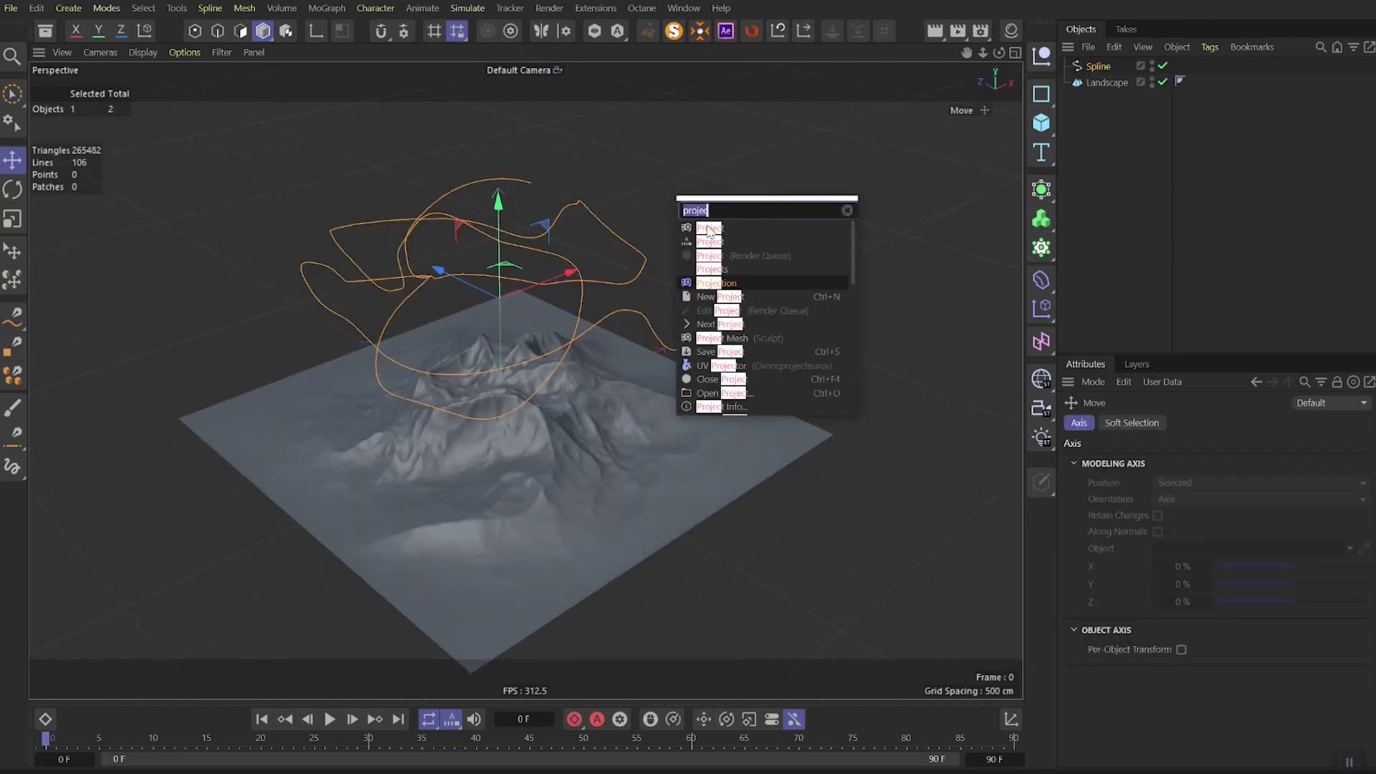
pyautogui.click(708, 230)
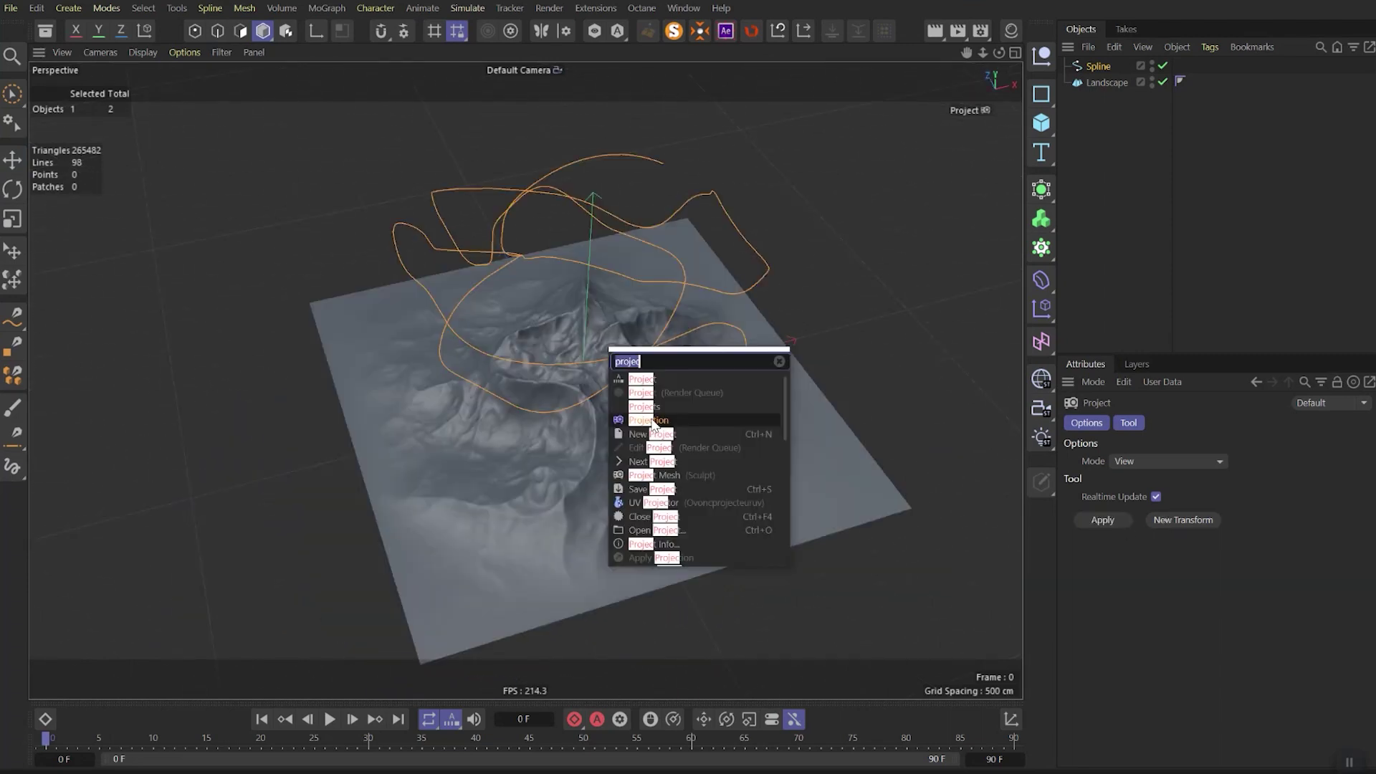
pyautogui.press('Return')
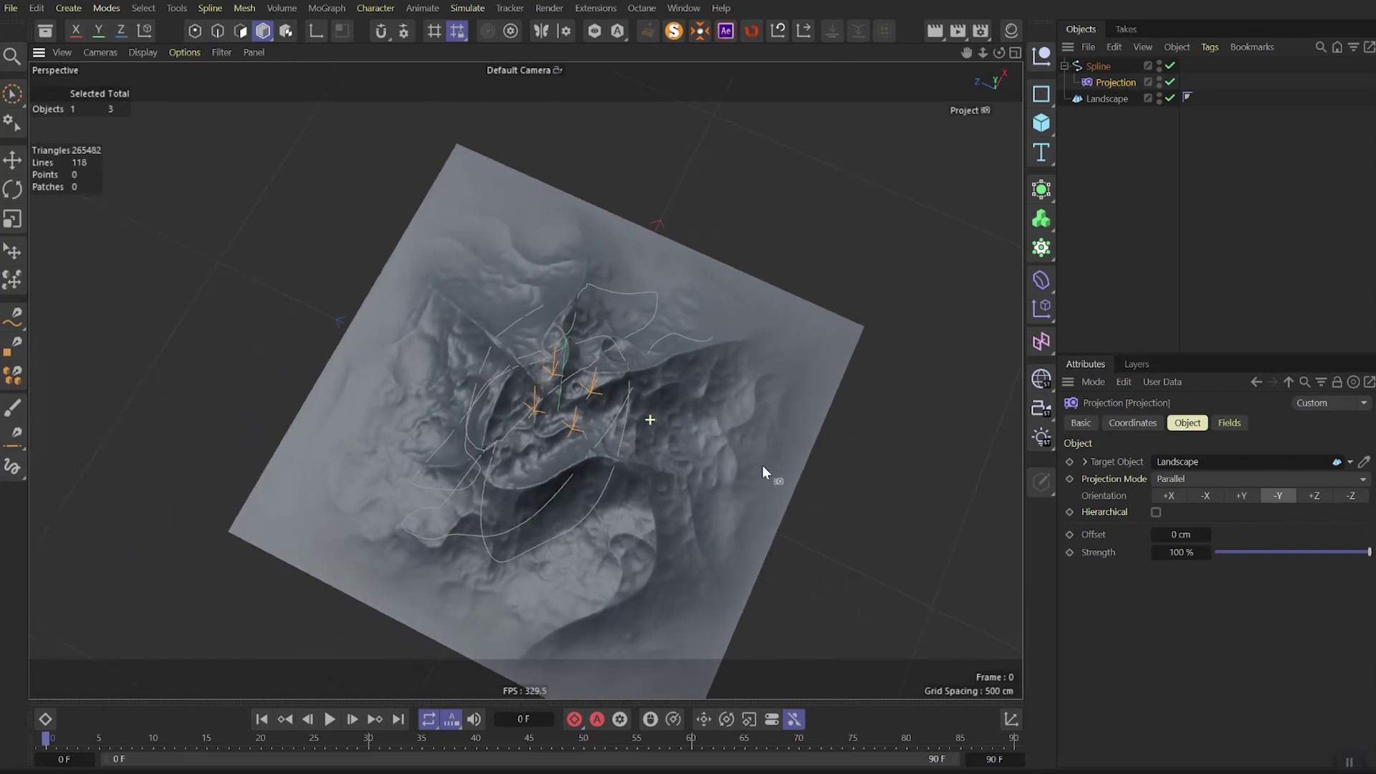
# Step: Turn on snapping with the Point and Polygon targets and review the snap settings
pyautogui.click(403, 31)
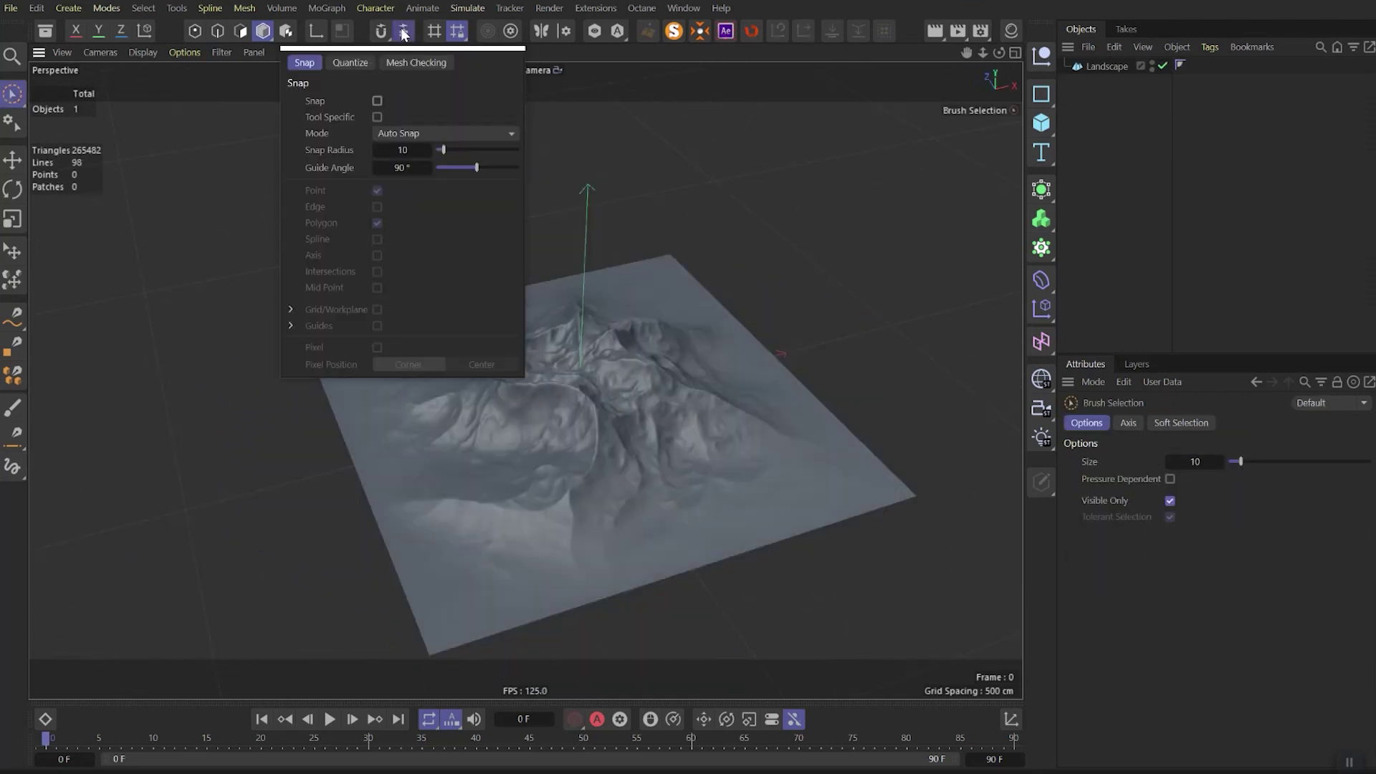
pyautogui.click(378, 31)
pyautogui.click(407, 31)
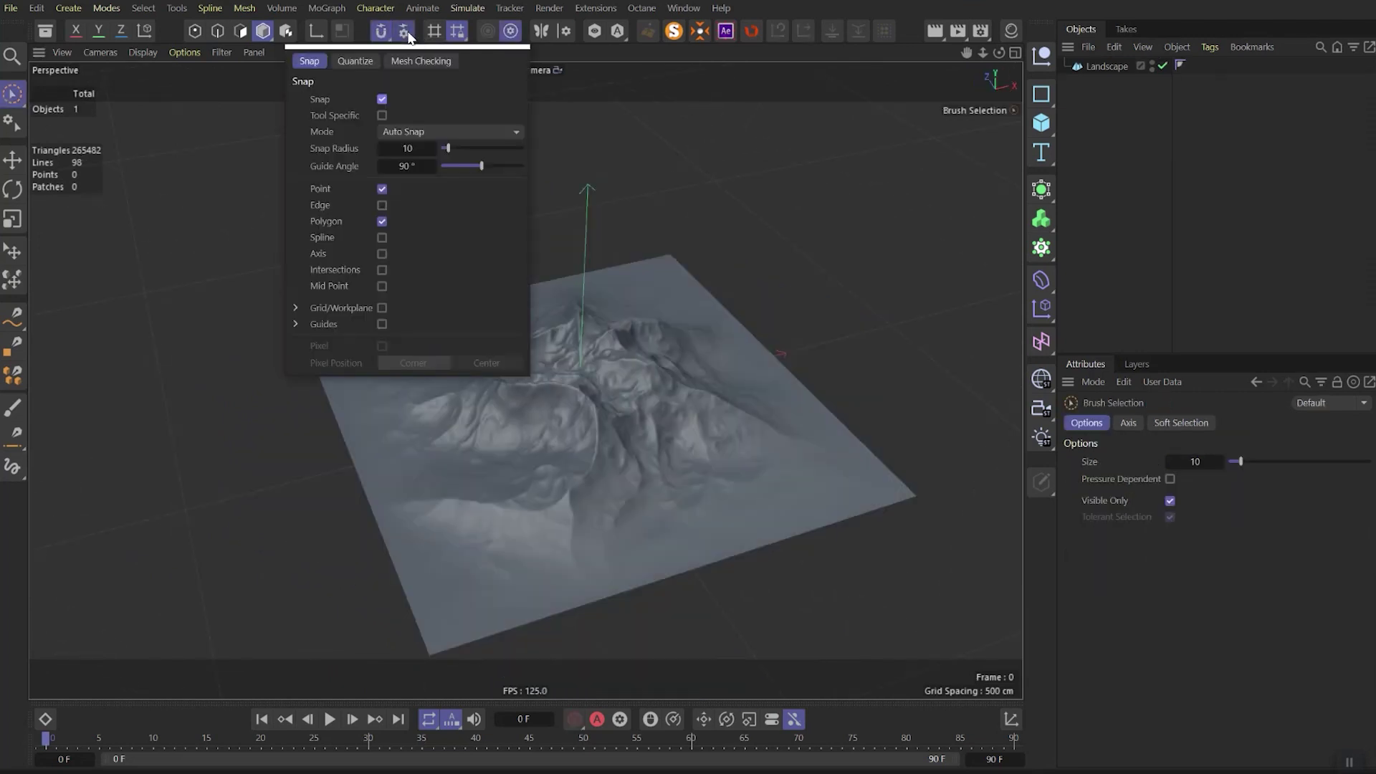
# Step: Sketch a freehand looping spline across the Landscape surface with snapping on, and check how it follows the terrain
pyautogui.moveTo(695, 356)
pyautogui.mouseDown()
pyautogui.moveTo(573, 319)
pyautogui.moveTo(464, 367)
pyautogui.mouseUp()
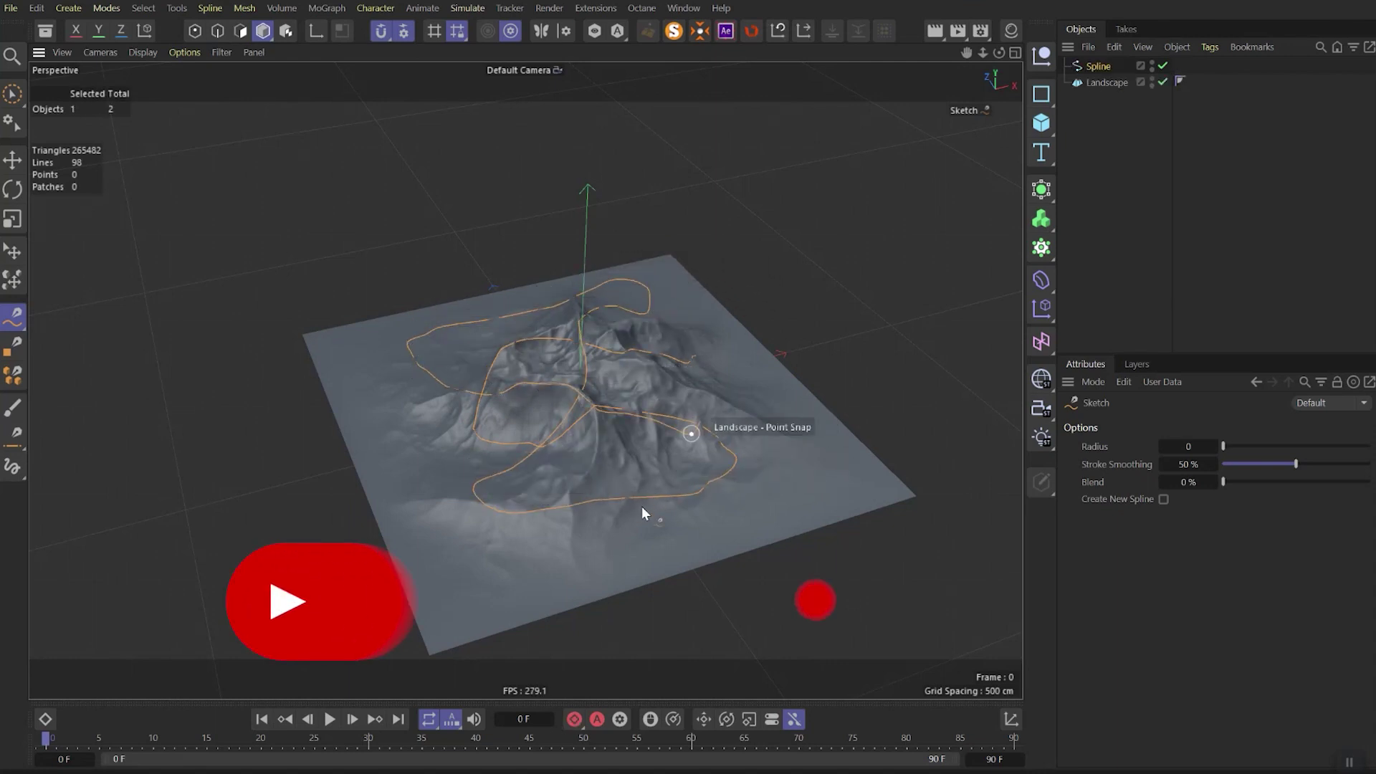
pyautogui.keyDown('alt'); pyautogui.moveTo(642, 508); pyautogui.dragTo(640, 523); pyautogui.keyUp('alt')
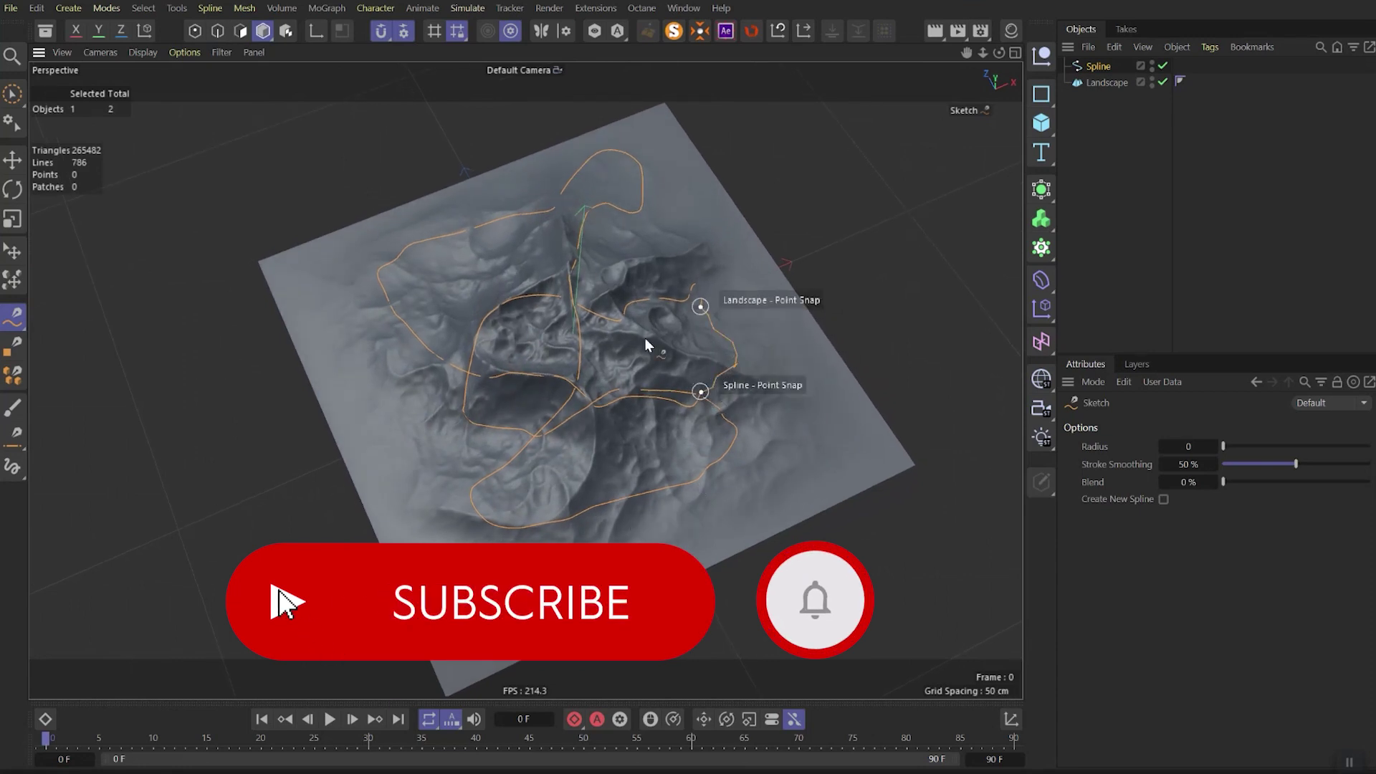
pyautogui.keyDown('alt'); pyautogui.moveTo(622, 421); pyautogui.dragTo(722, 468, button='middle'); pyautogui.keyUp('alt')
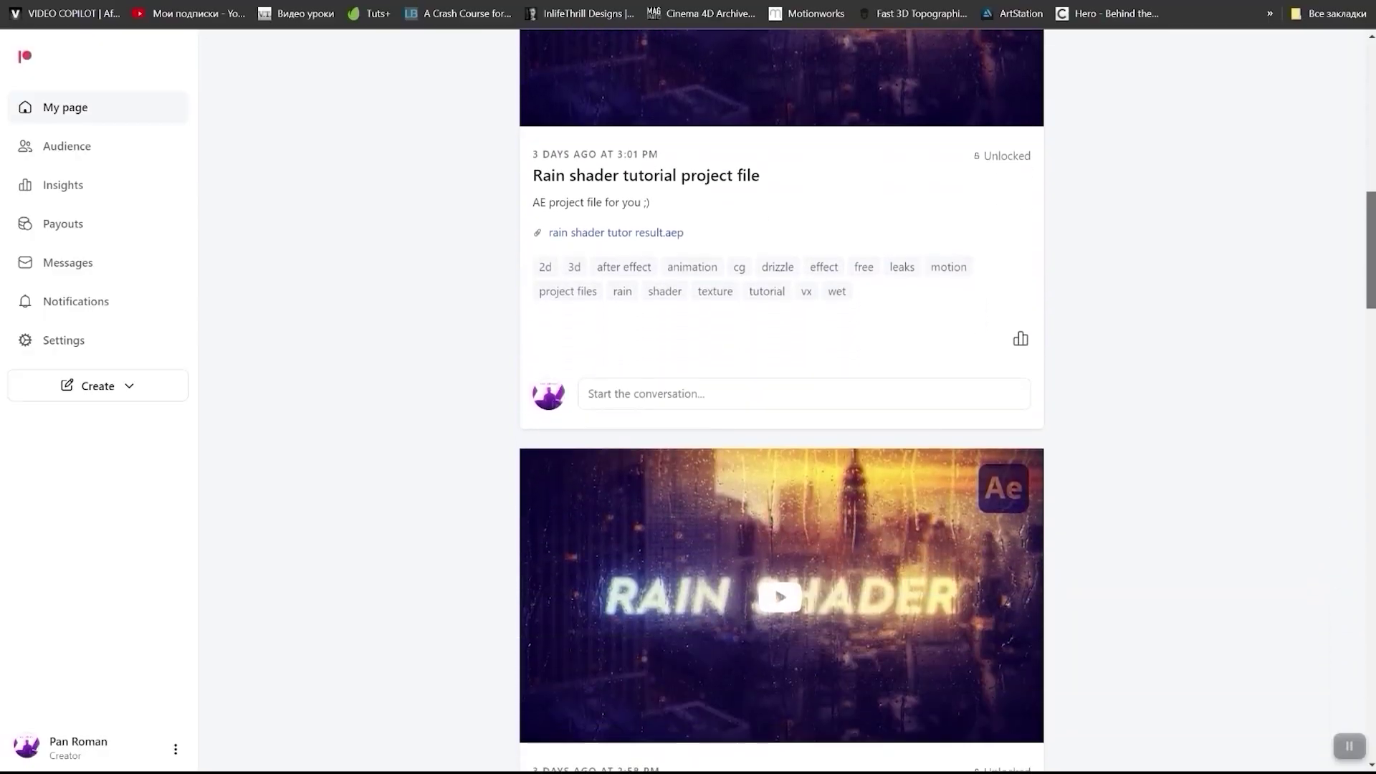
pyautogui.scroll(-10, 781, 402)
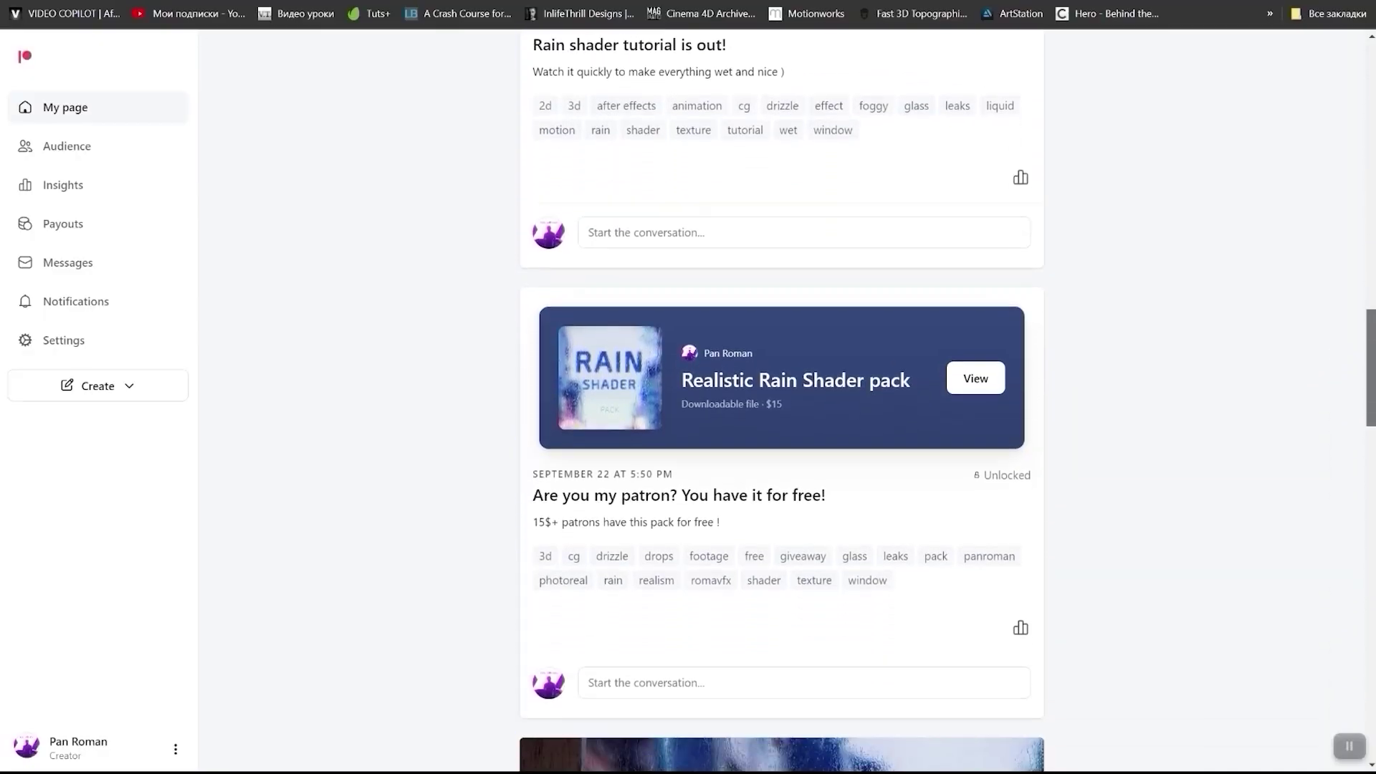
pyautogui.scroll(-1, 1010, 376)
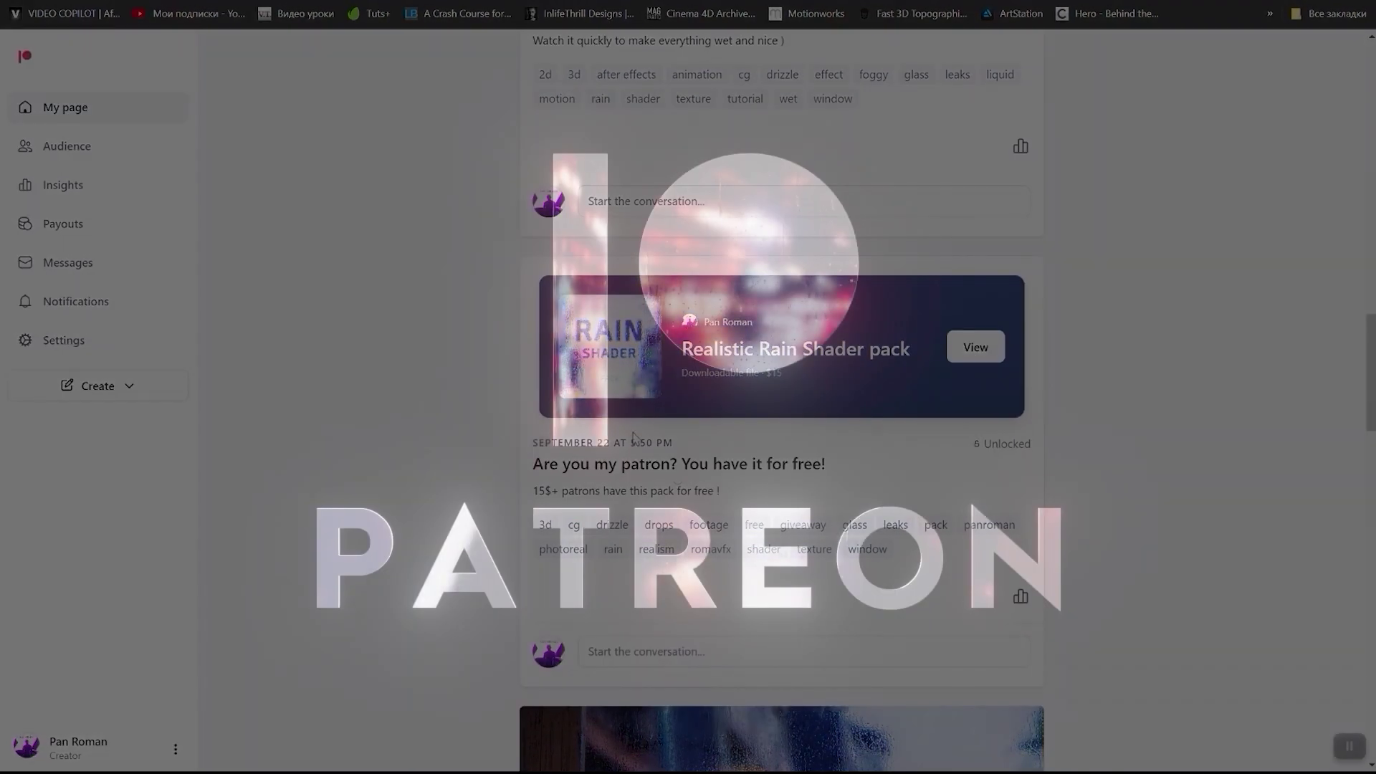